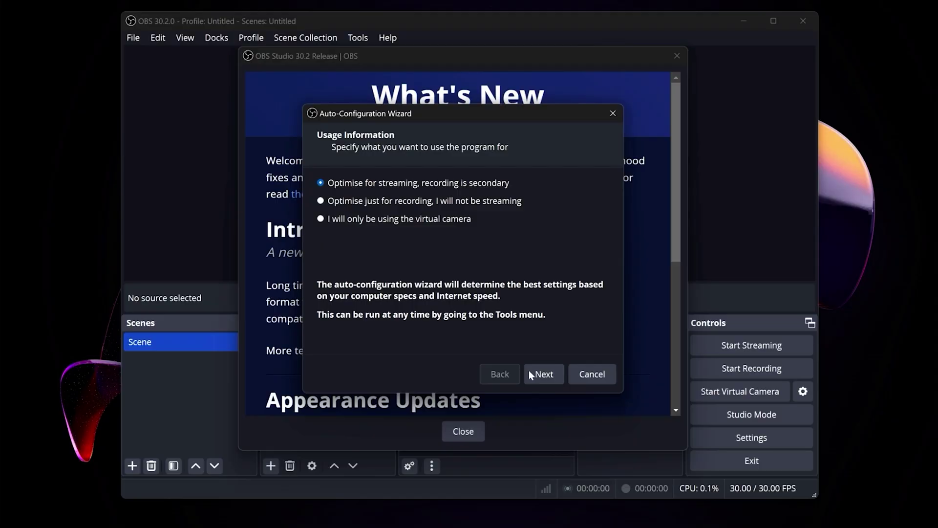
# Keep Twitch as the streaming service, connect your Twitch account with your username, and start the bandwidth test.
pyautogui.click(529, 374)
pyautogui.click(462, 191)
pyautogui.click(463, 192)
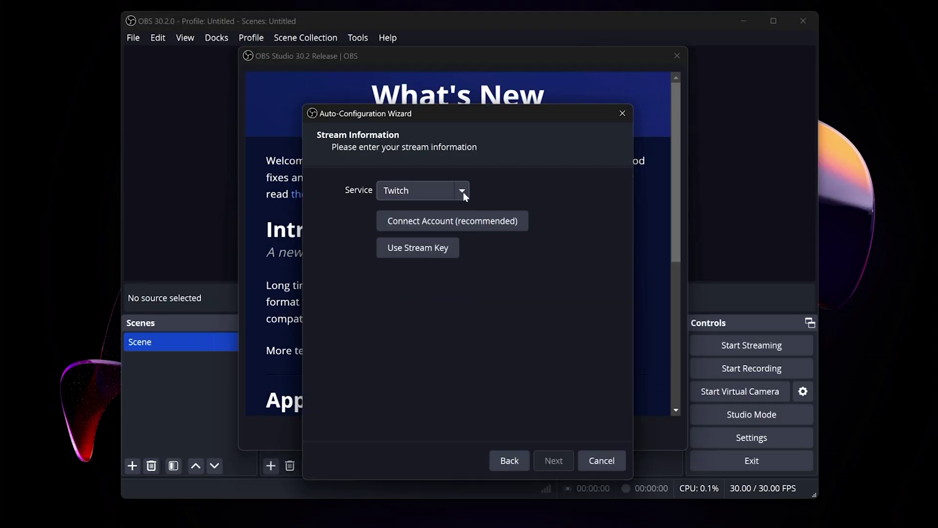
pyautogui.click(408, 221)
pyautogui.write('gaellevel')
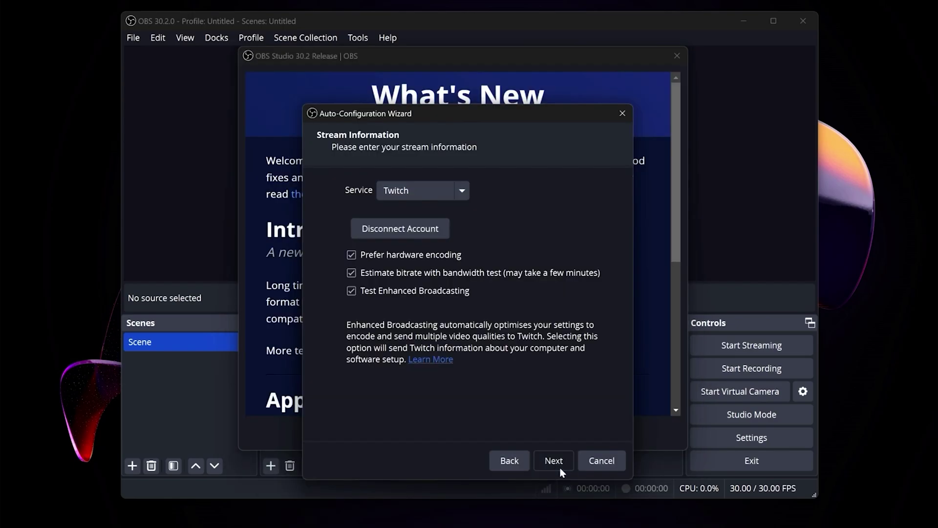
pyautogui.click(560, 468)
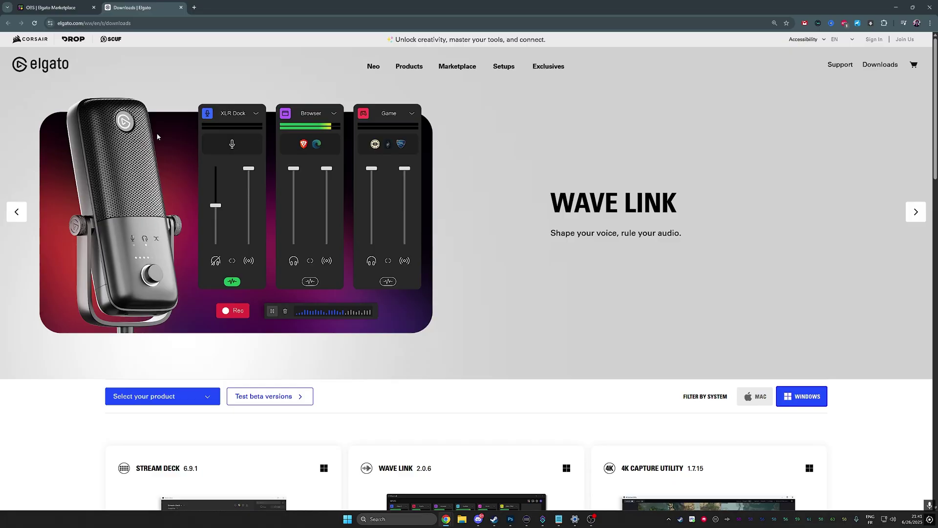
# Request the Marketplace Connect for OBS download from Elgato's Downloads page and dismiss the Save As prompt.
pyautogui.scroll(-10, 157, 136)
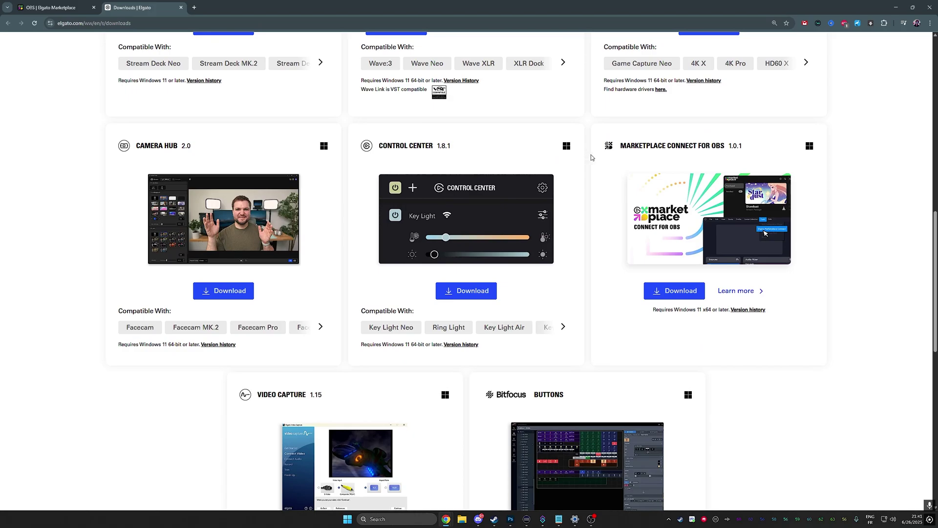
pyautogui.click(672, 296)
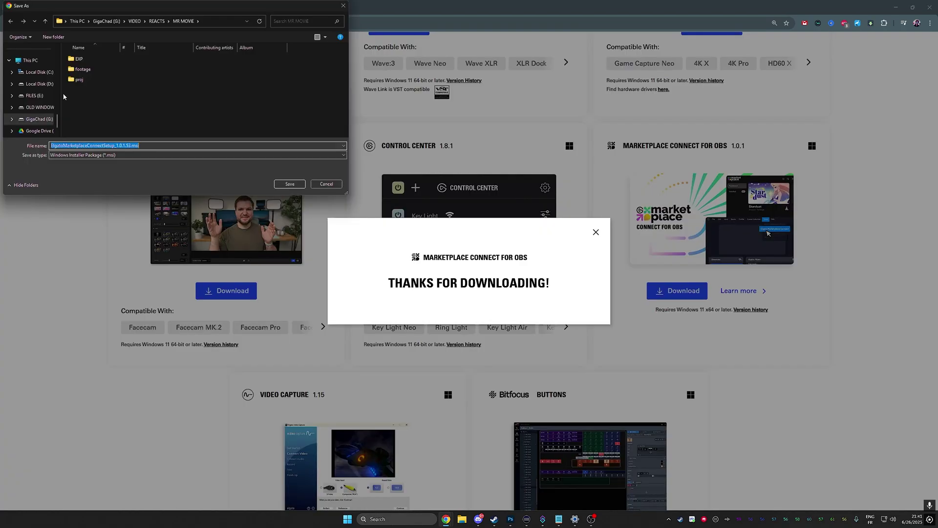
pyautogui.click(317, 185)
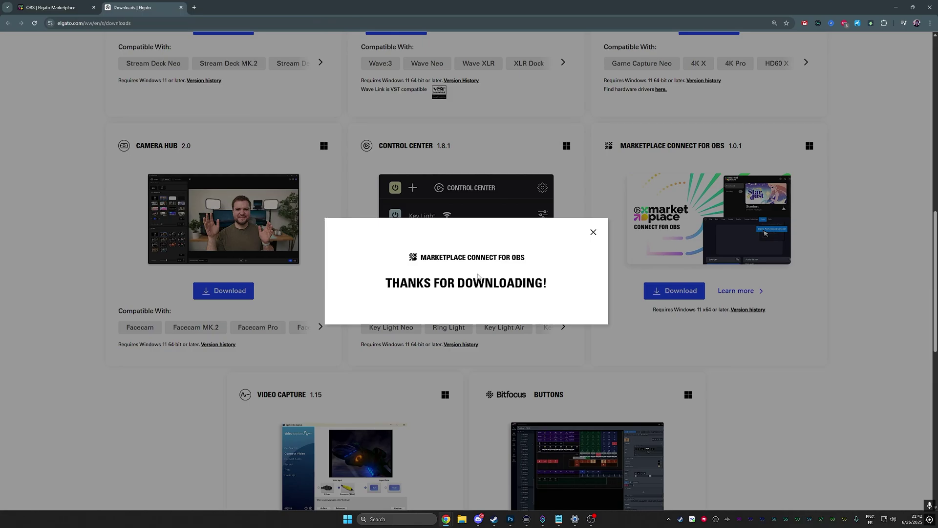
# Launch Elgato Marketplace Connect from OBS's Tools menu and jump to the Marketplace's OBS scene collections.
pyautogui.hotkey('alt', 'Tab')
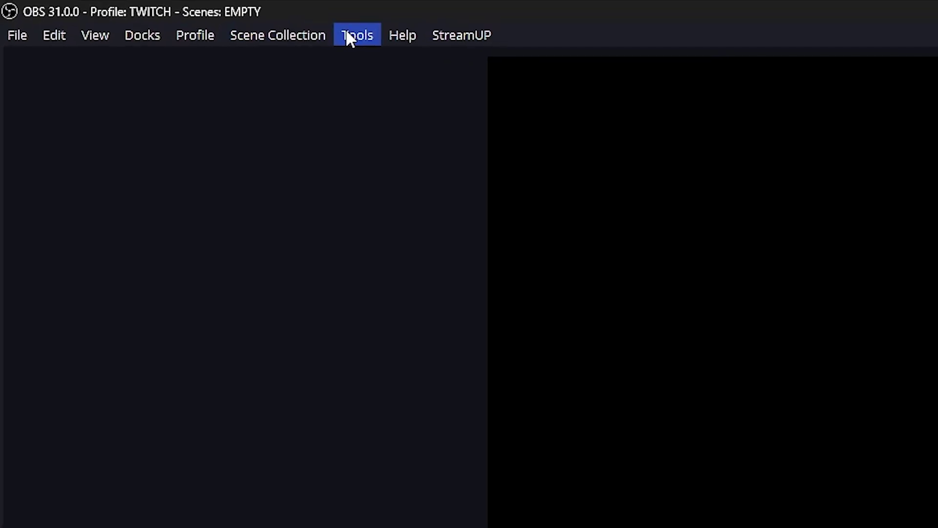
pyautogui.click(133, 13)
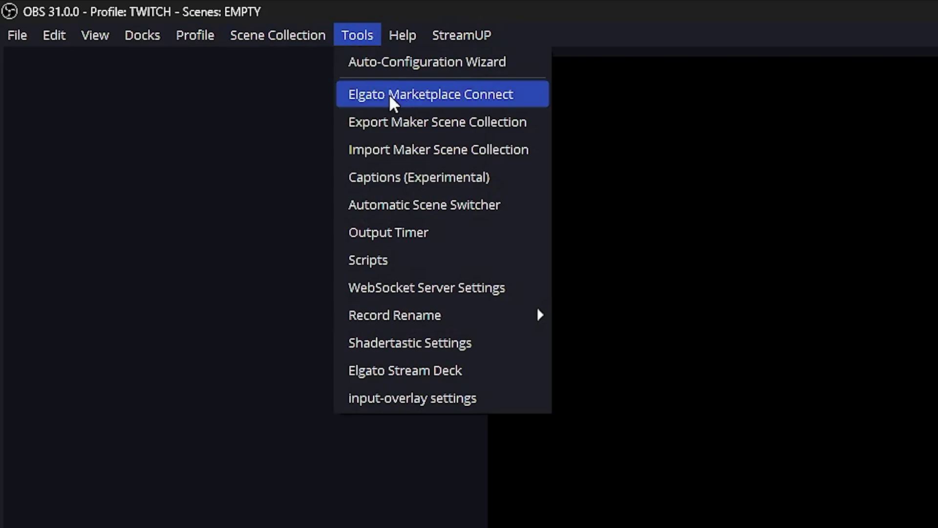
pyautogui.click(362, 97)
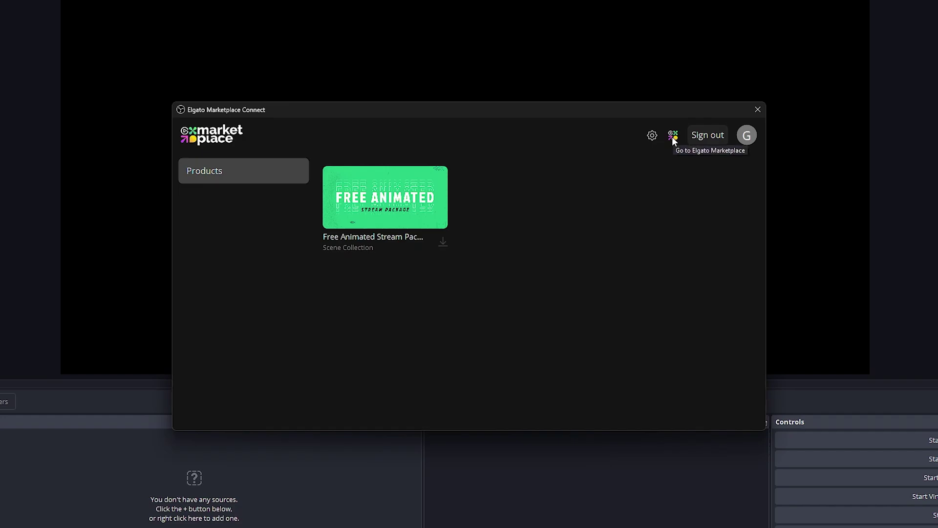
pyautogui.click(673, 135)
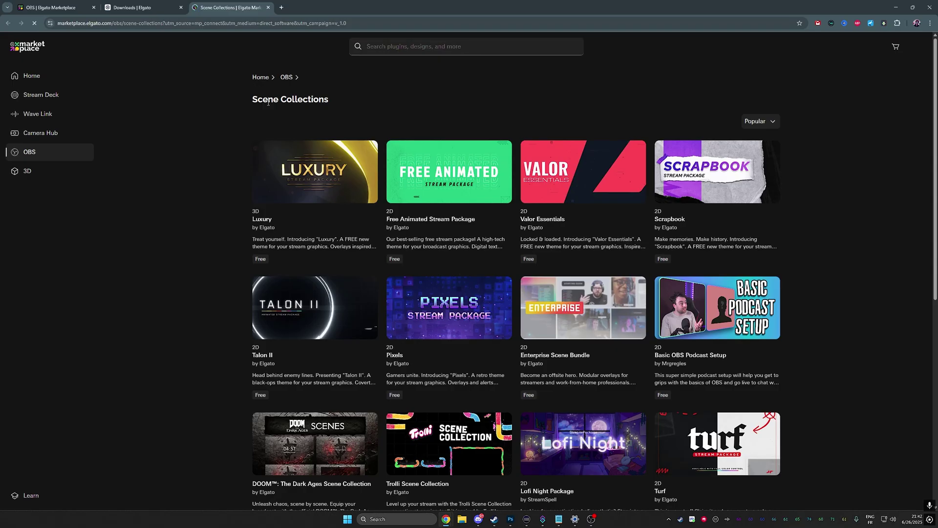
# Open the DOOM: The Dark Ages collection page and hand it to OBS through the connect loader.
pyautogui.moveTo(414, 201)
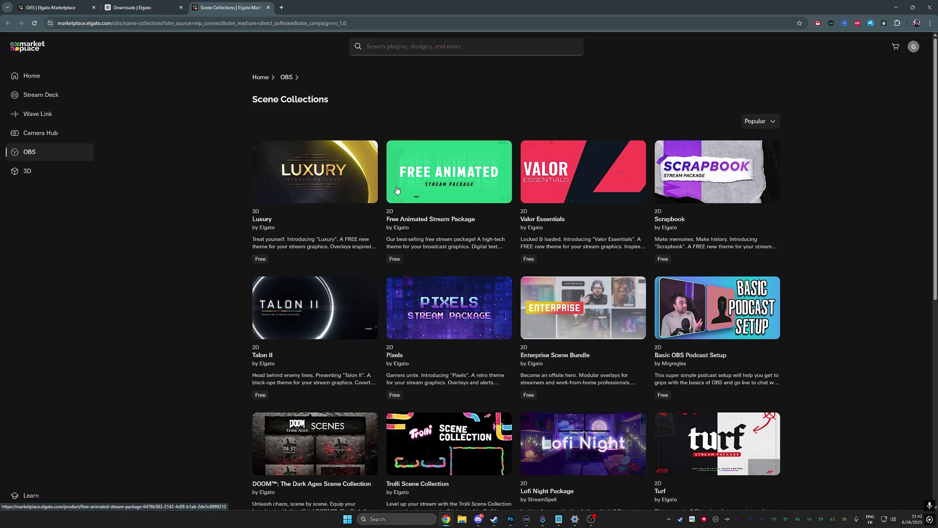
pyautogui.scroll(-2, 386, 194)
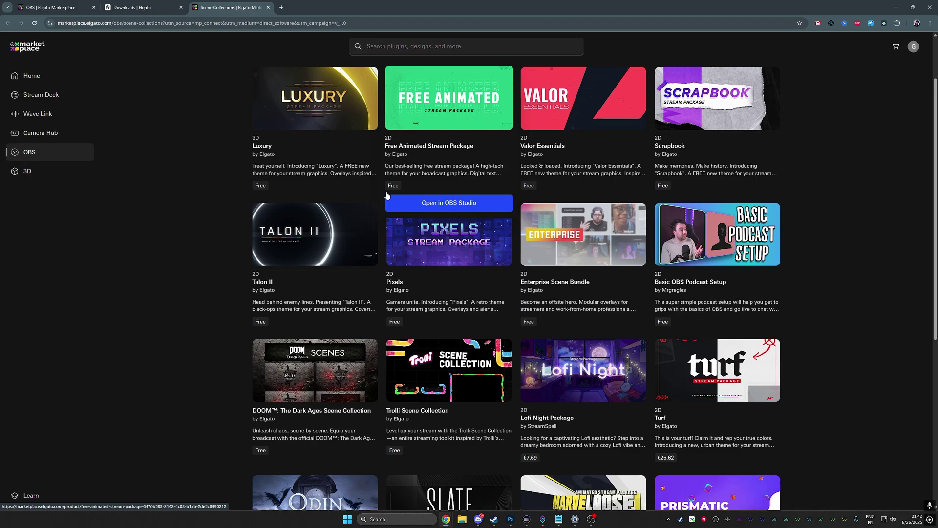
pyautogui.scroll(-5, 382, 208)
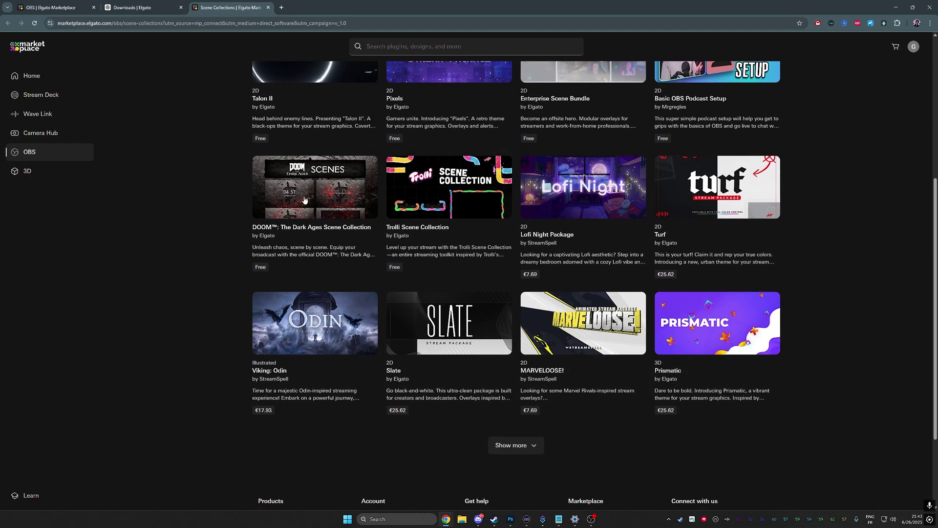
pyautogui.click(305, 200)
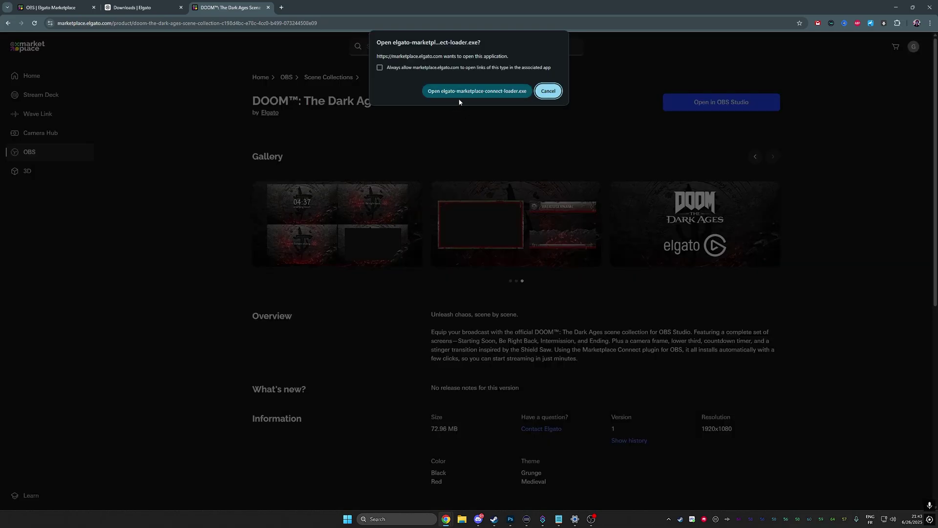
pyautogui.click(462, 91)
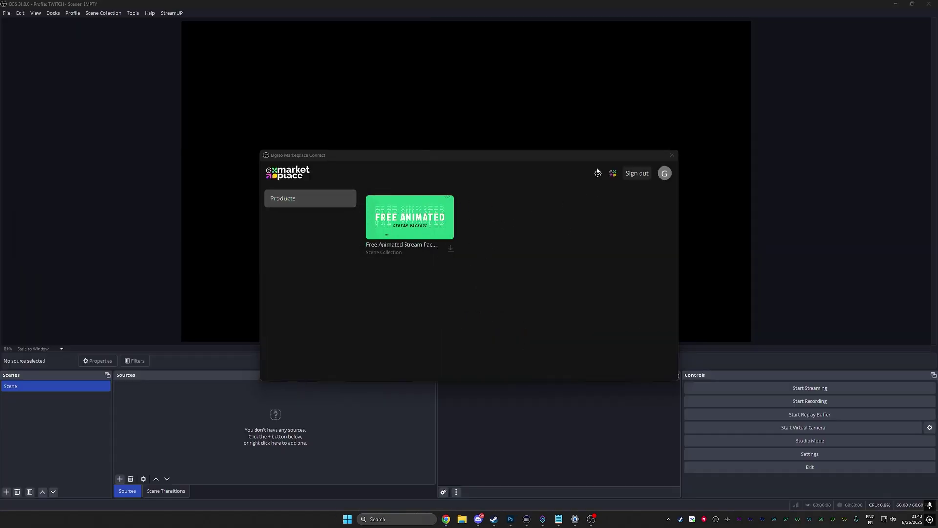
# Close and reopen Elgato Marketplace Connect so it lists the new product.
pyautogui.click(673, 155)
pyautogui.click(133, 13)
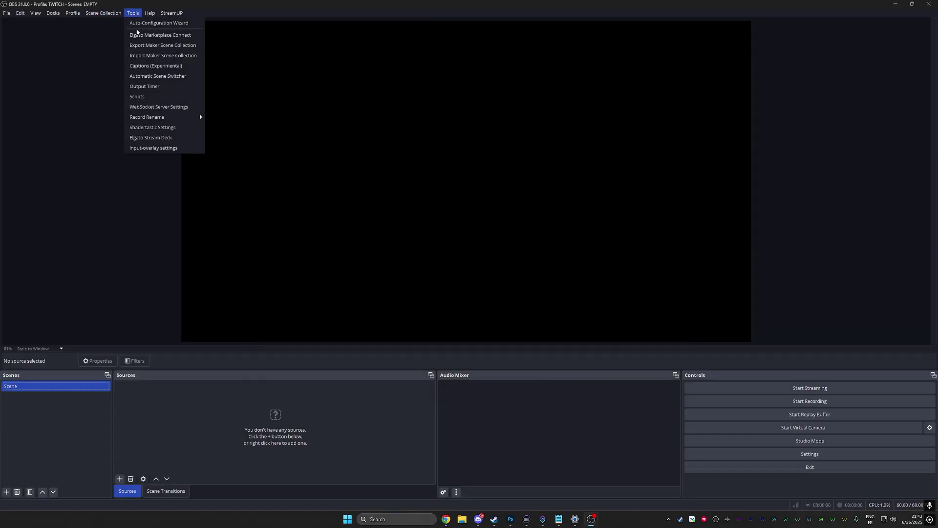
pyautogui.click(139, 36)
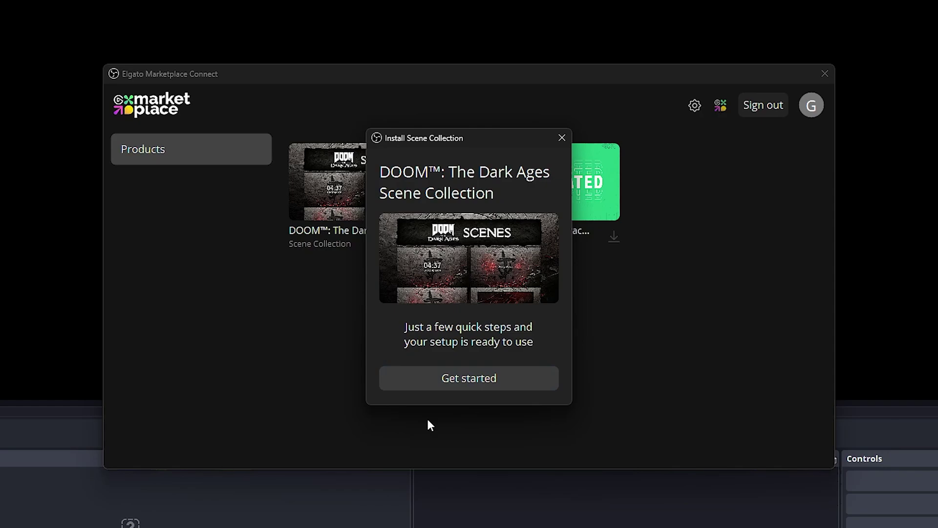
# Install the DOOM collection under the name 'DOOM', accepting the chosen webcam and microphone.
pyautogui.click(432, 381)
pyautogui.write('DOOM')
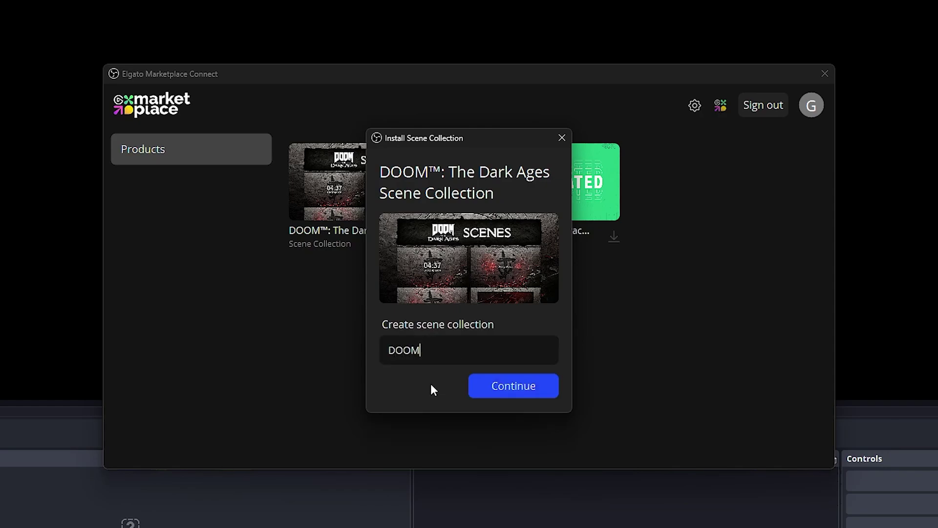
pyautogui.press('Return')
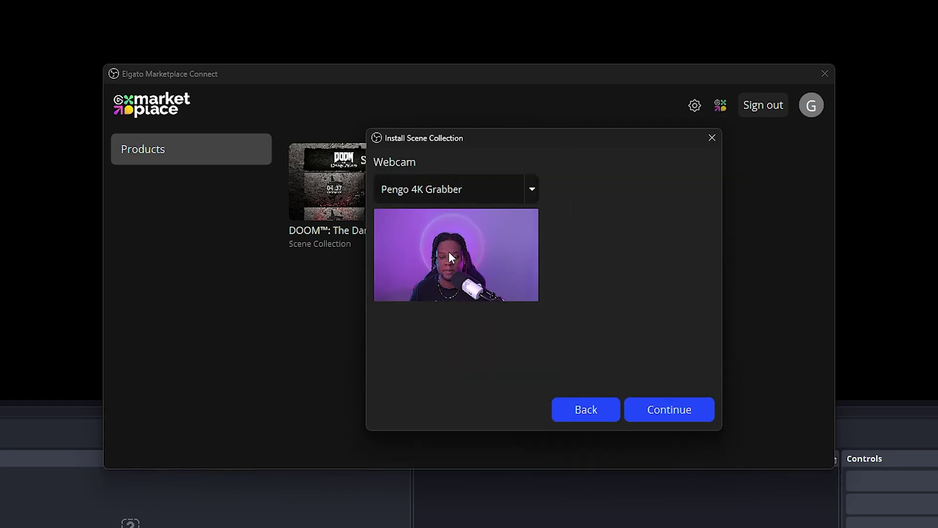
pyautogui.press('Return')
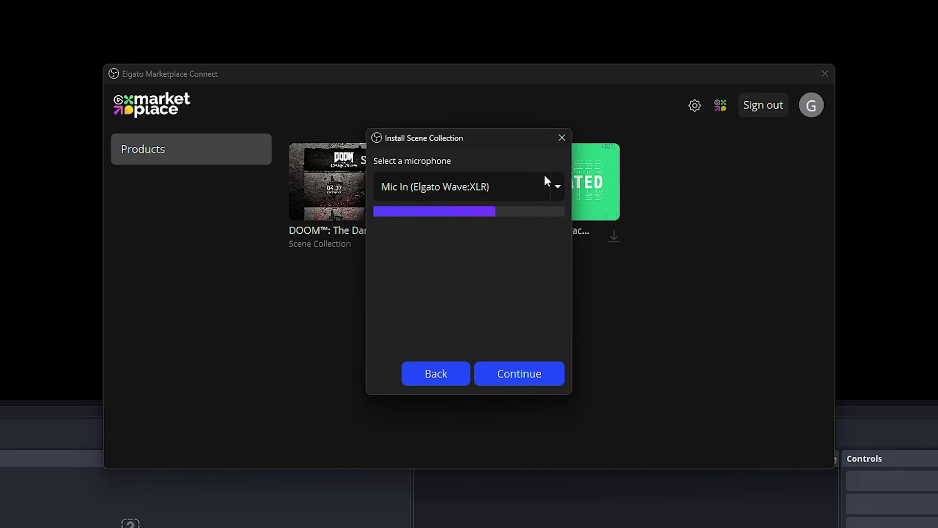
pyautogui.click(508, 374)
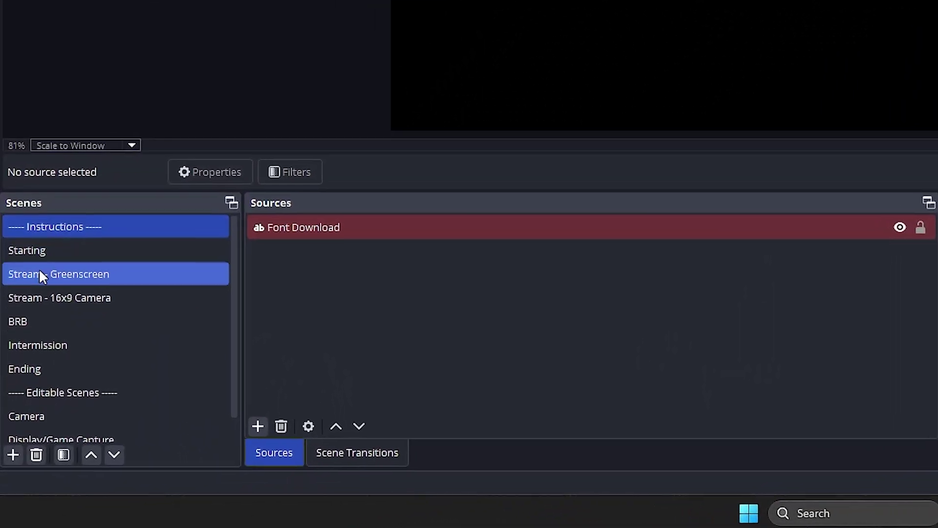
# Open the Font Download text source's properties and select its Della Respira Google Fonts link.
pyautogui.scroll(-1, 28, 337)
pyautogui.scroll(1, 43, 240)
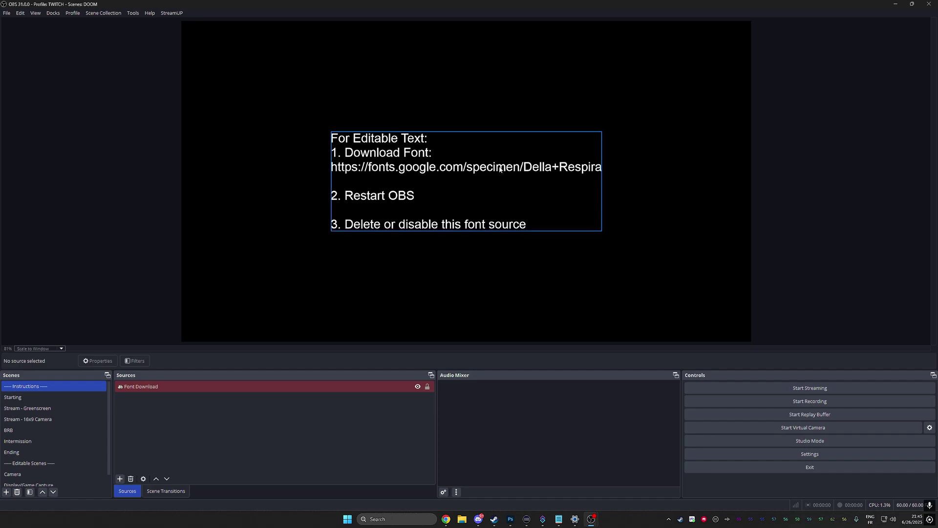
pyautogui.doubleClick(189, 385)
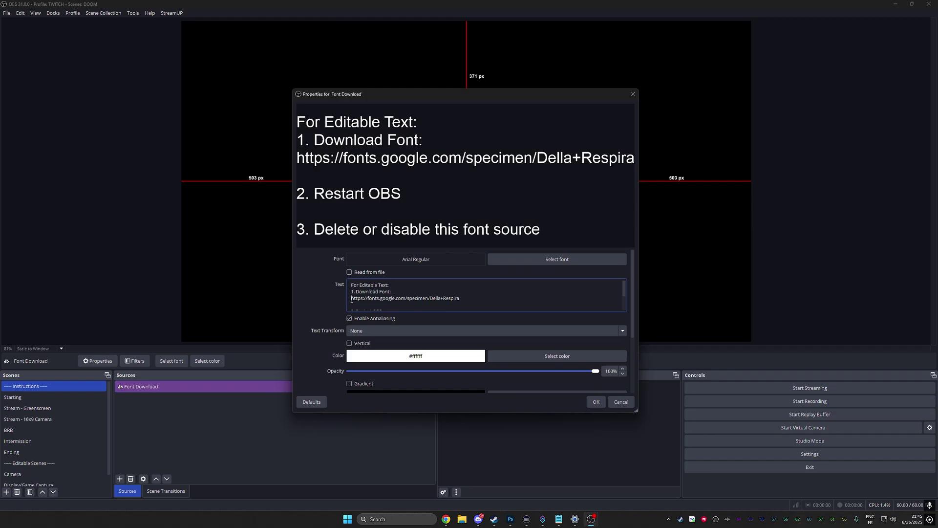
pyautogui.moveTo(351, 298); pyautogui.dragTo(469, 296)
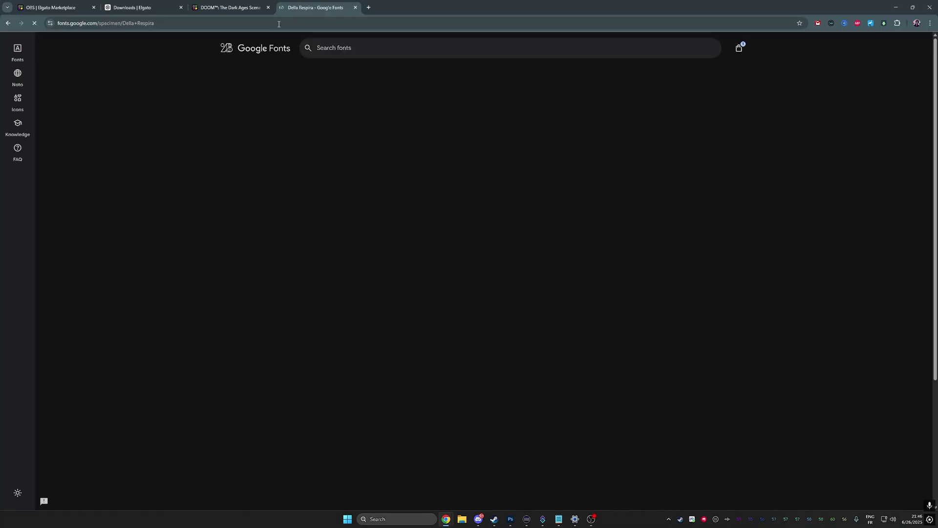
# Download Della Respira and Montserrat from Google Fonts and install their font files, including Montserrat's static set.
pyautogui.click(728, 77)
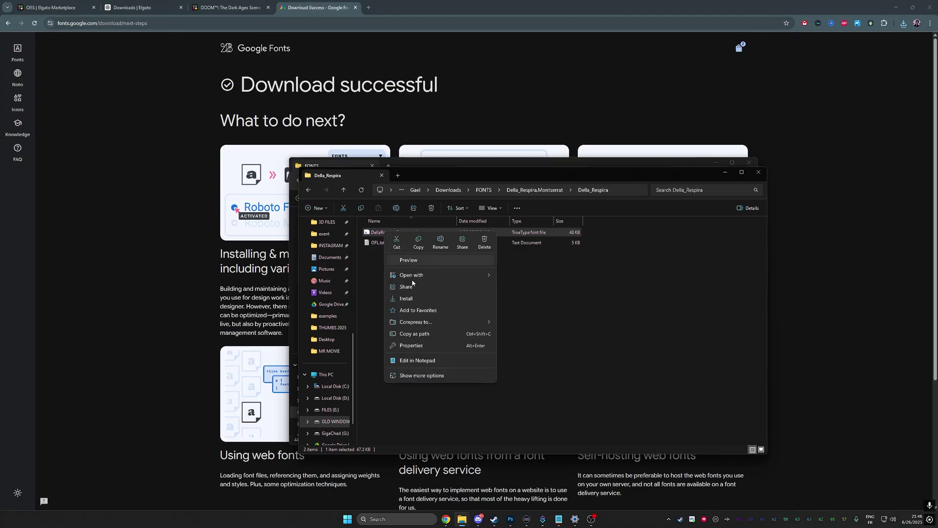
pyautogui.click(411, 298)
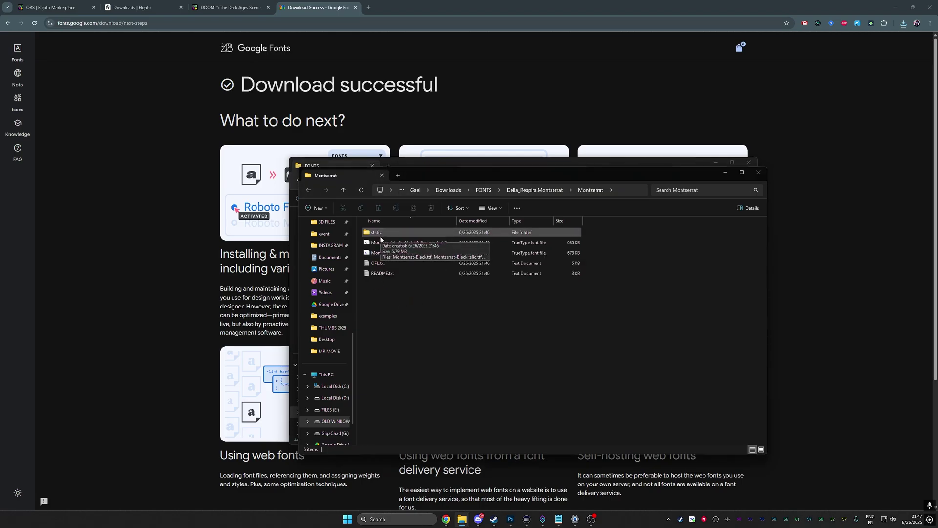
pyautogui.doubleClick(376, 232)
pyautogui.hotkey('ctrl', 'a')
pyautogui.rightClick(411, 278)
pyautogui.click(415, 299)
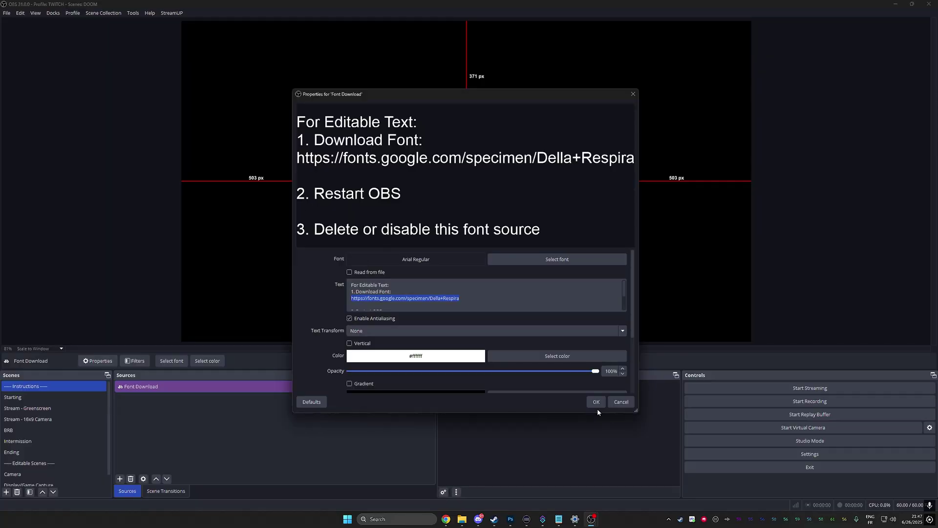
# Close the Font Download properties with OK and preview the Starting scene's Starting Soon countdown.
pyautogui.click(597, 403)
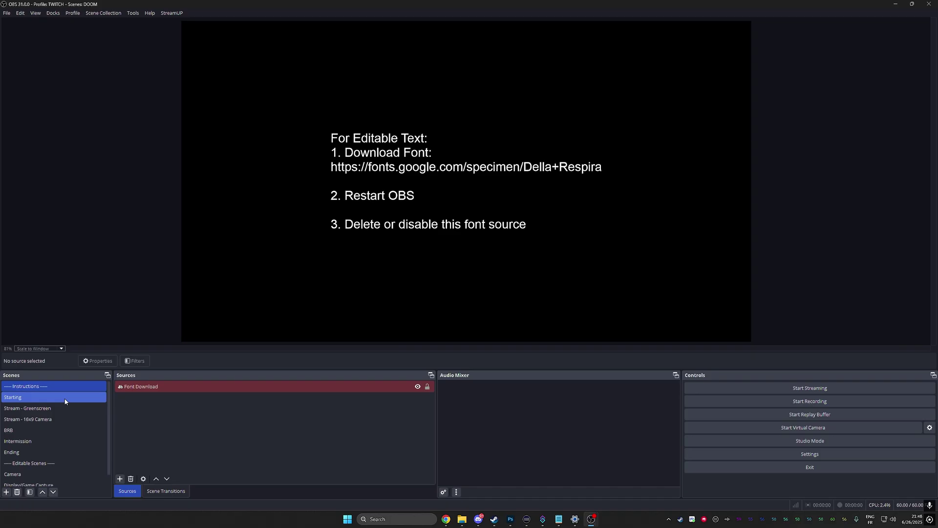
pyautogui.click(64, 401)
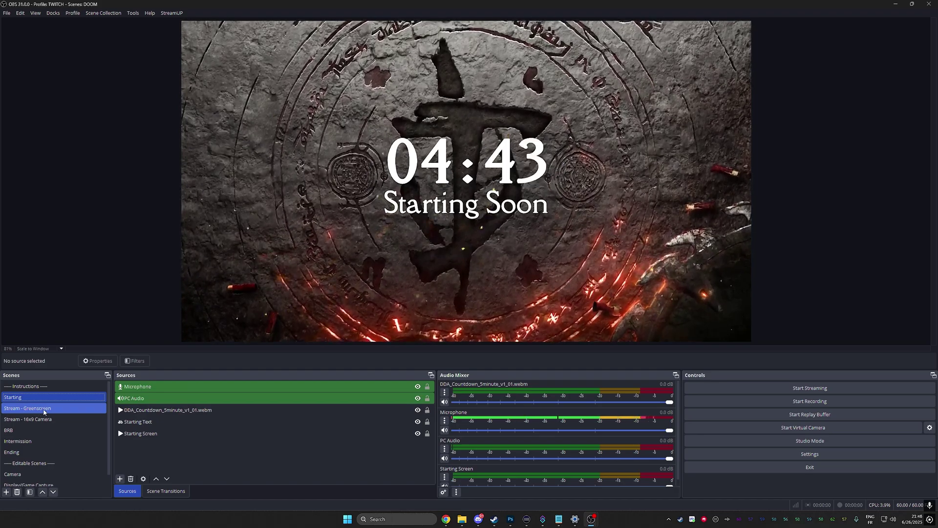
# In Stream - Greenscreen, toggle the Camera Group's webcam off and on twice, then preview Stream - 16x9 Camera.
pyautogui.click(43, 409)
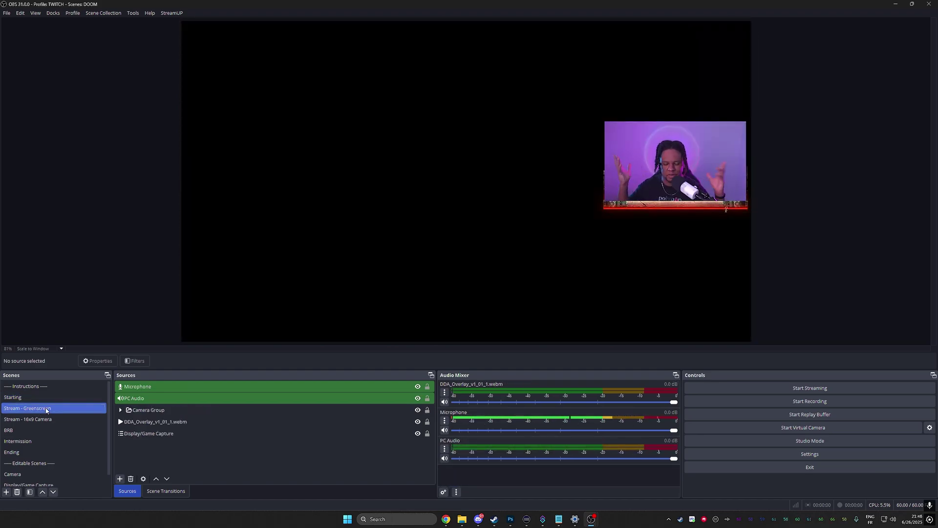
pyautogui.doubleClick(370, 412)
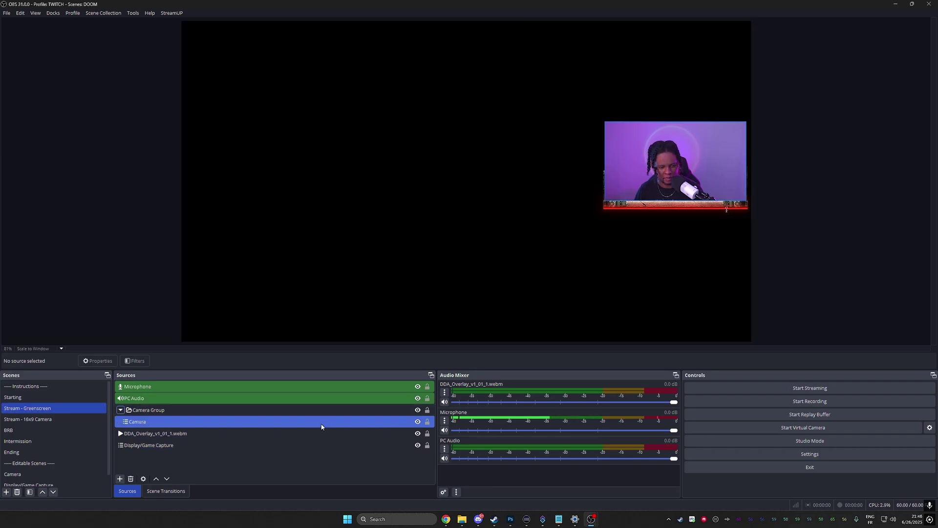
pyautogui.click(417, 422)
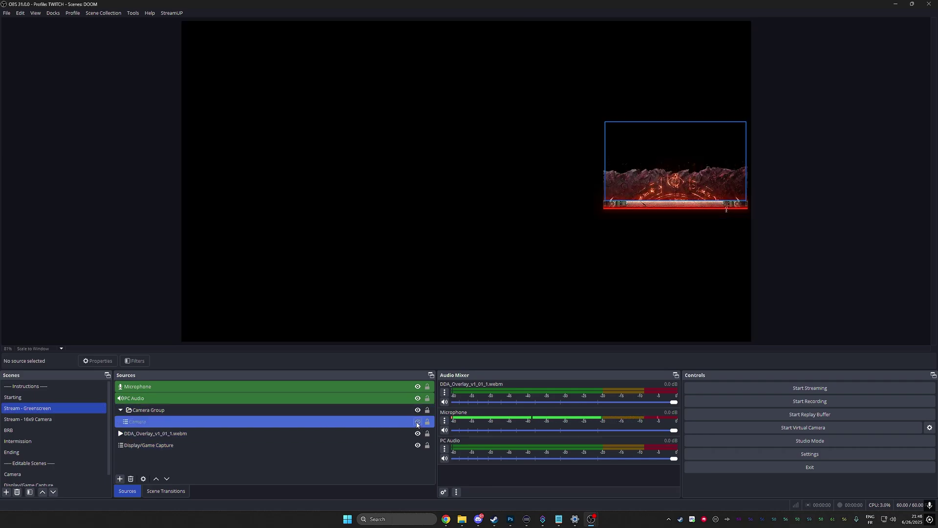
pyautogui.click(418, 422)
pyautogui.click(417, 422)
pyautogui.click(417, 422)
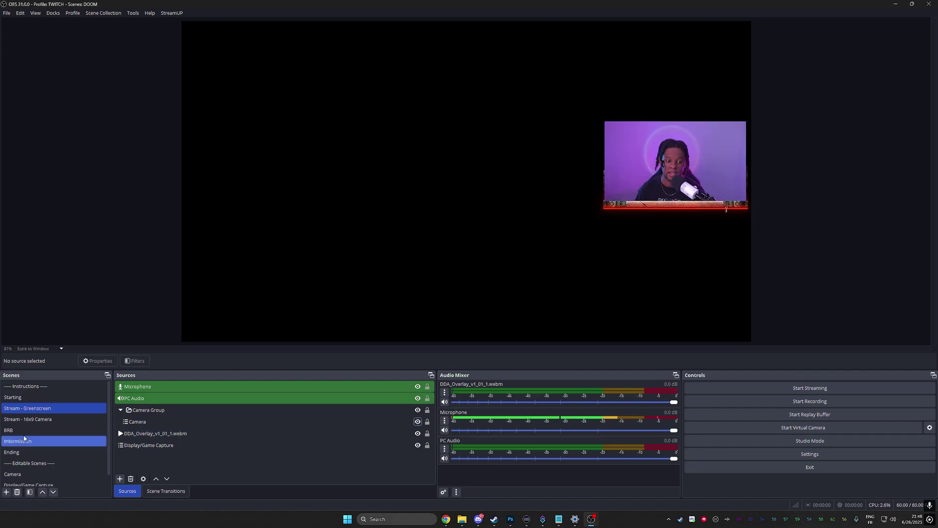
pyautogui.click(42, 419)
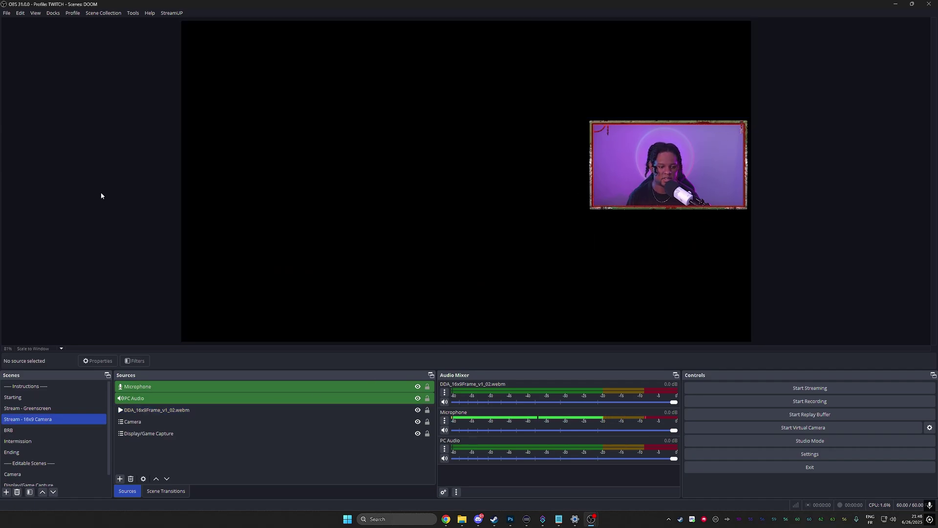
# Toggle the Camera and DDA_16x9Frame sources off and on, select Display/Game Capture, then preview BRB.
pyautogui.click(418, 421)
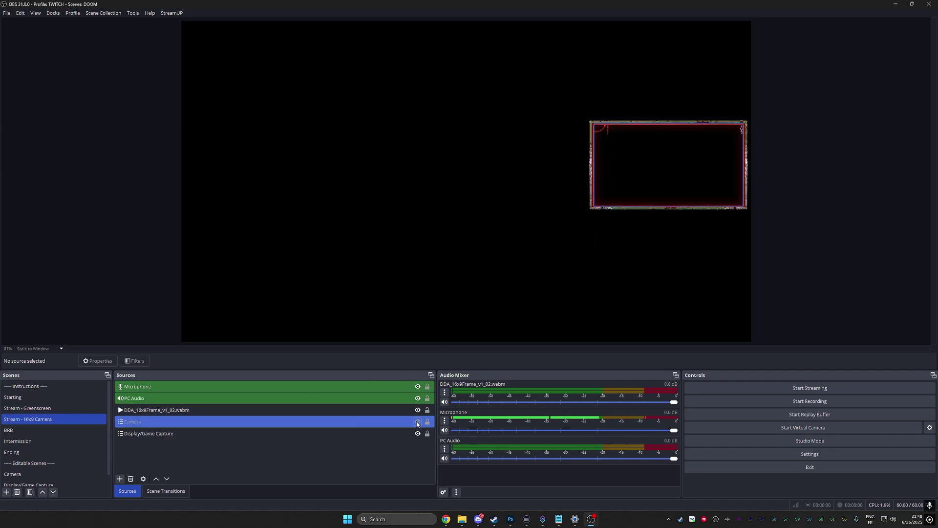
pyautogui.click(417, 421)
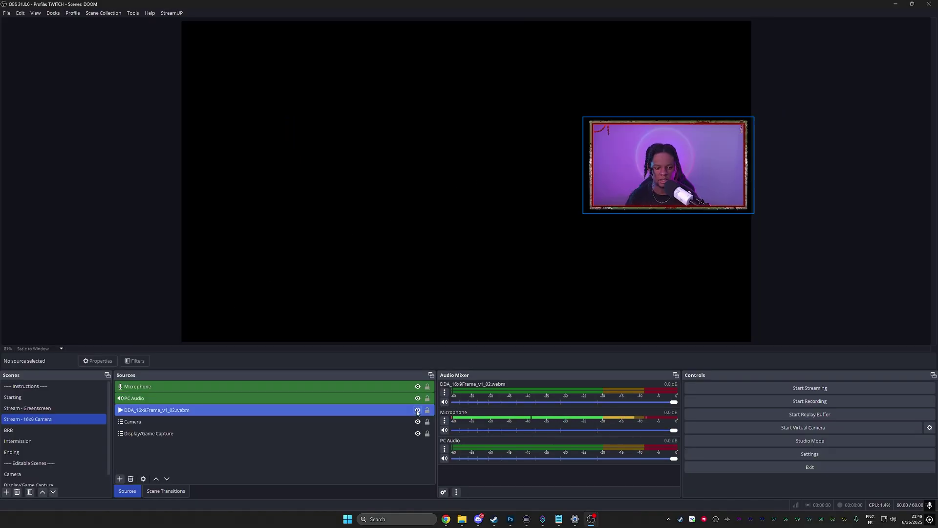
pyautogui.click(418, 410)
pyautogui.click(418, 409)
pyautogui.click(417, 421)
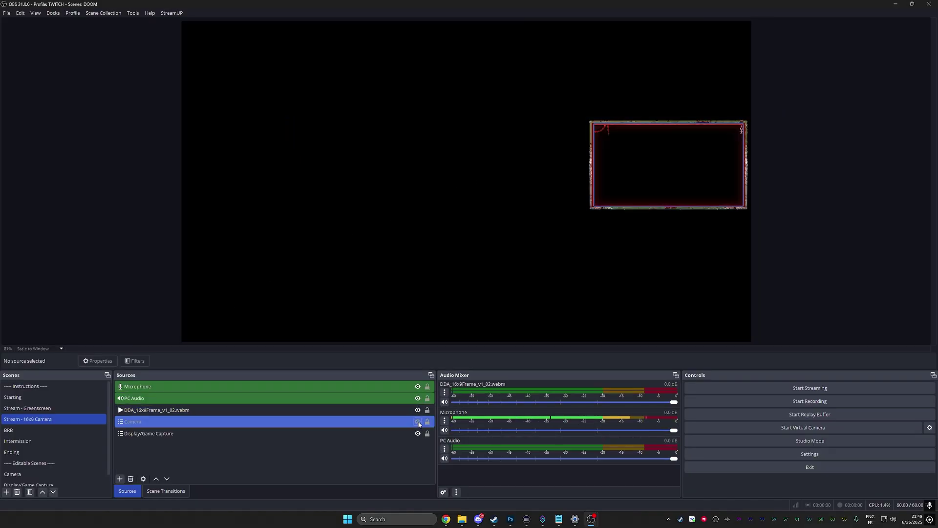
pyautogui.click(417, 421)
pyautogui.click(176, 434)
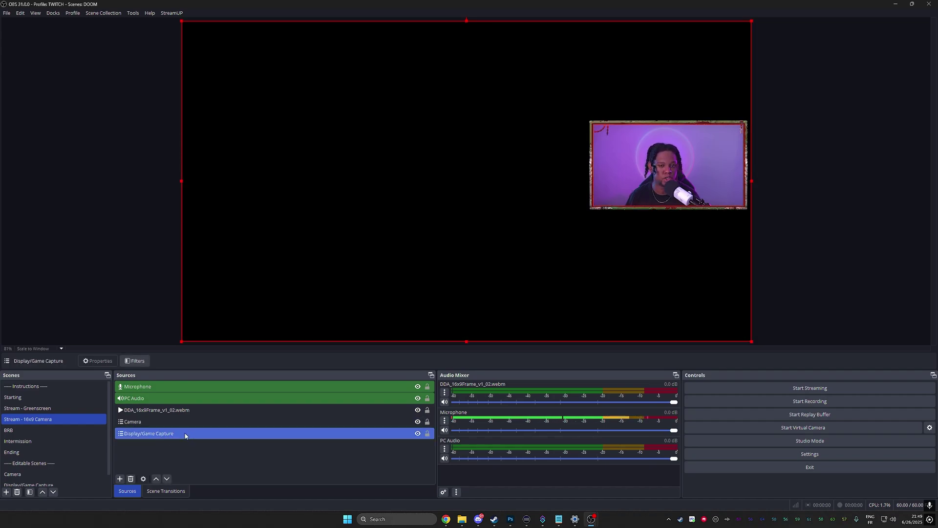
pyautogui.click(20, 431)
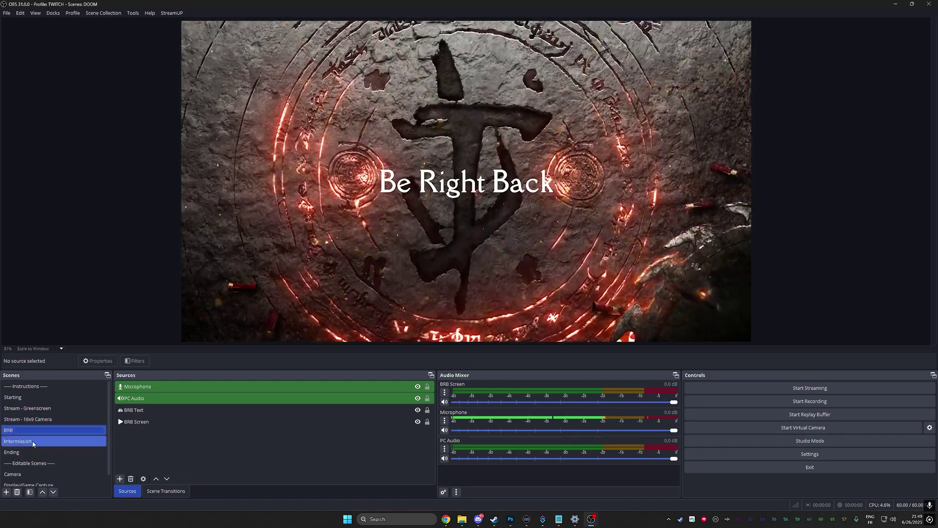
# Make the Camera source visible in the Intermission scene.
pyautogui.click(33, 442)
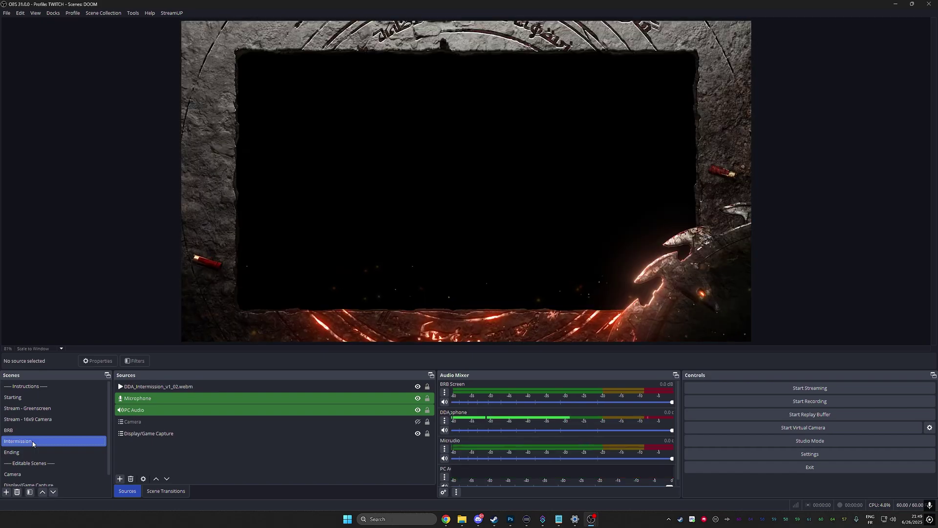
pyautogui.click(417, 422)
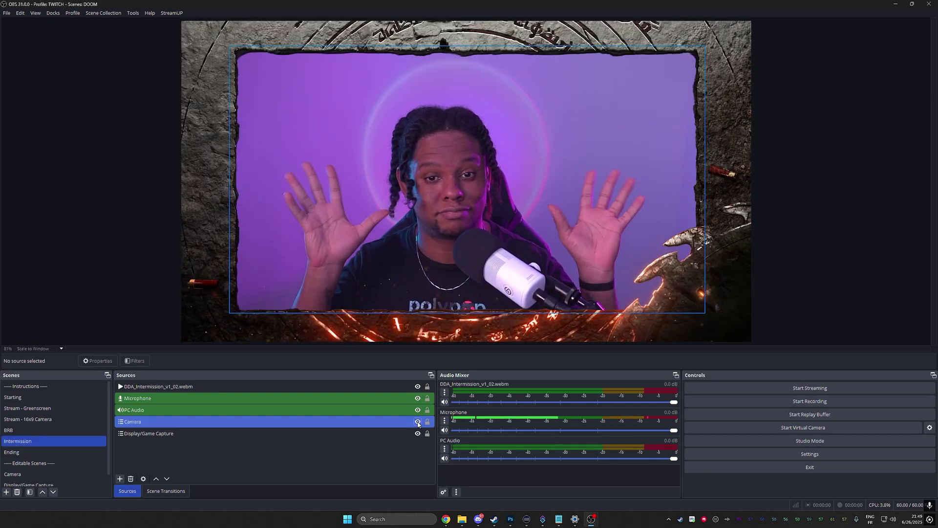
pyautogui.click(183, 468)
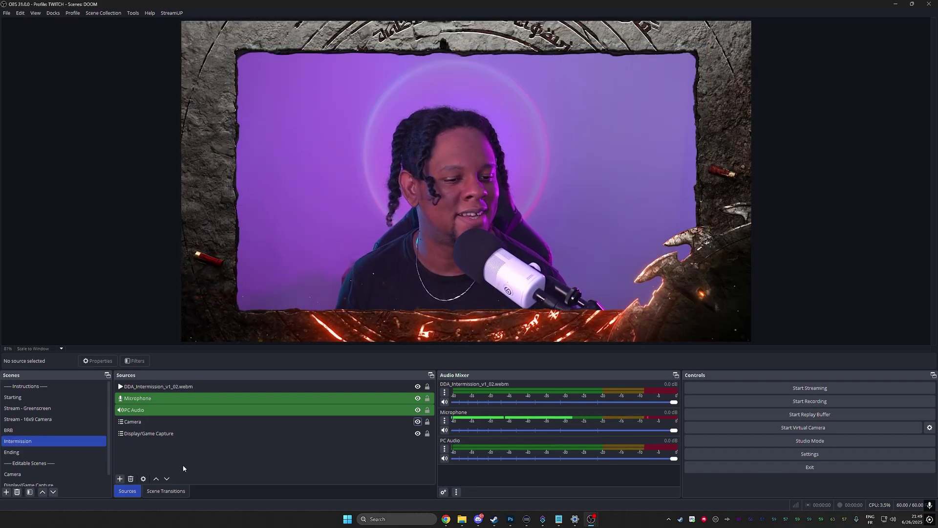
# Move past the Ending scene to the Editable Scenes section of the scene list.
pyautogui.click(12, 453)
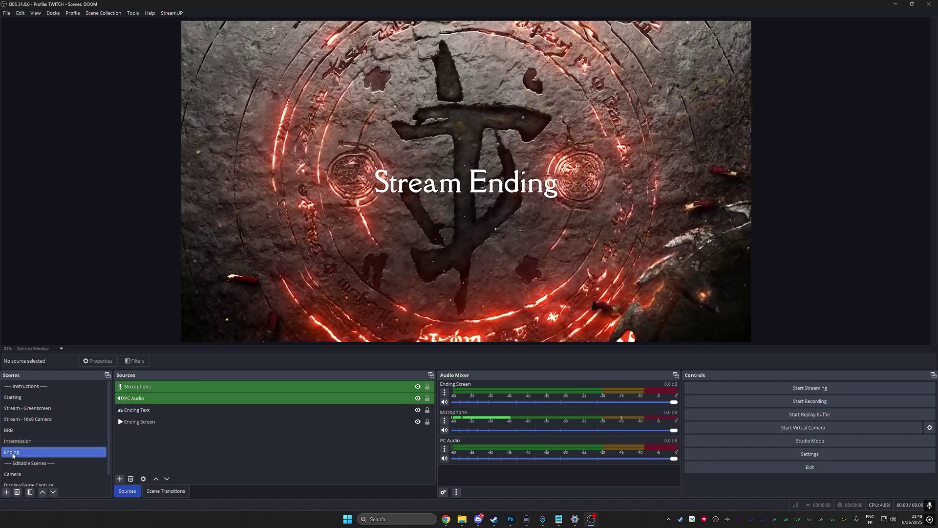
pyautogui.scroll(-1, 19, 452)
pyautogui.click(43, 452)
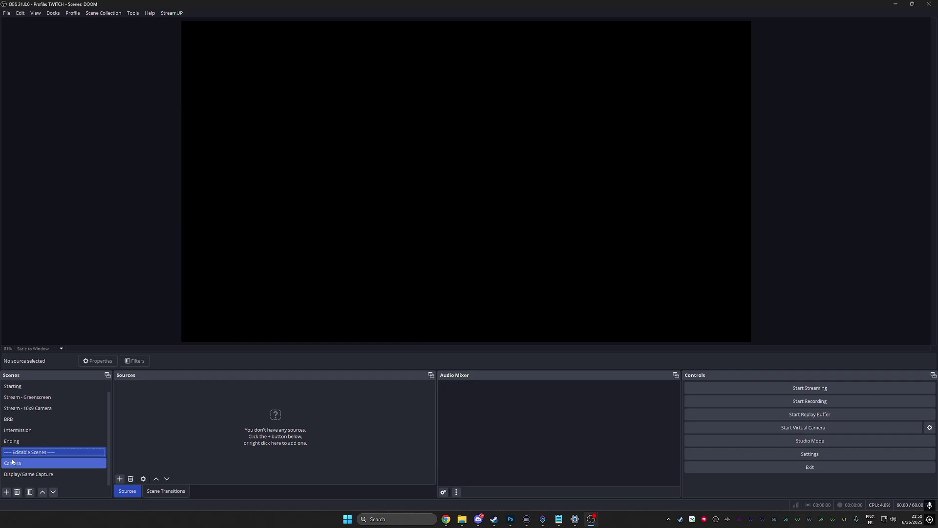
# Add a grey Color Source strip to the Camera scene, then preview it in Intermission and Stream - 16x9 Camera.
pyautogui.click(23, 463)
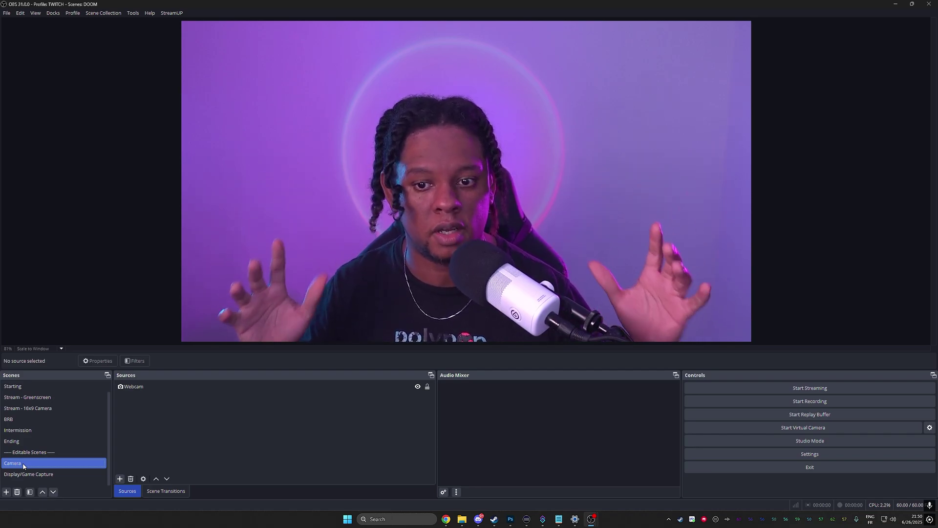
pyautogui.click(119, 478)
pyautogui.click(145, 246)
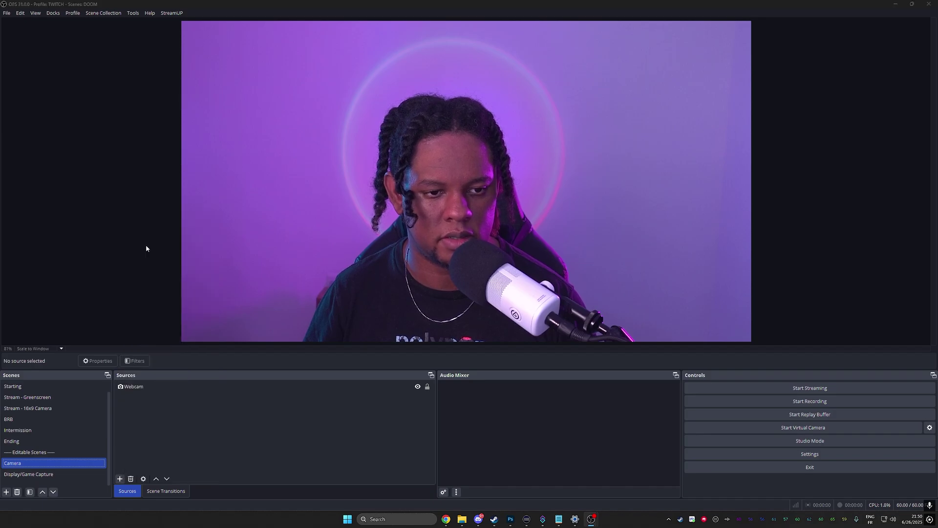
pyautogui.click(487, 303)
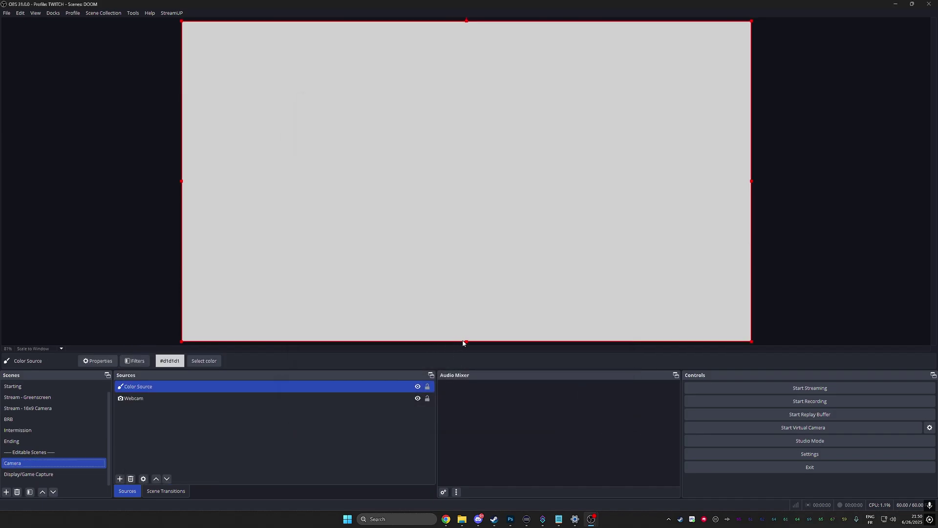
pyautogui.moveTo(467, 341); pyautogui.dragTo(453, 187)
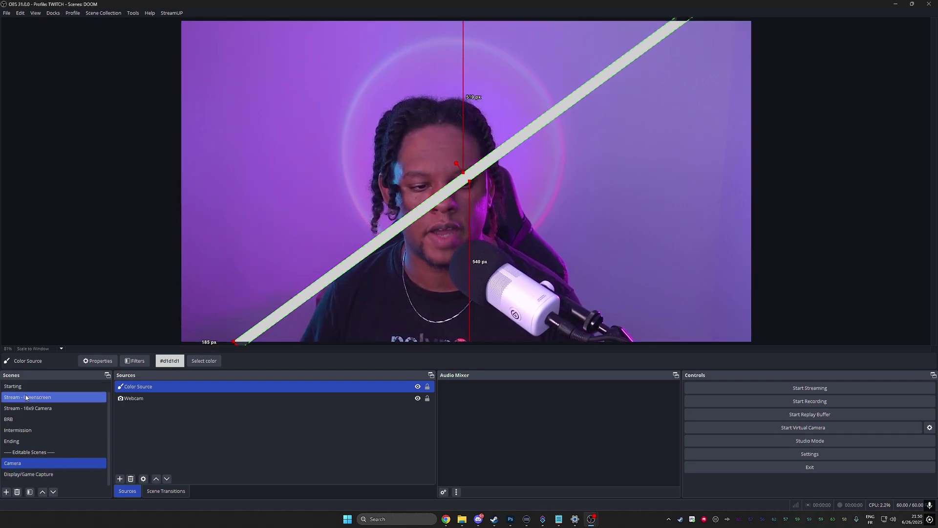
pyautogui.click(27, 431)
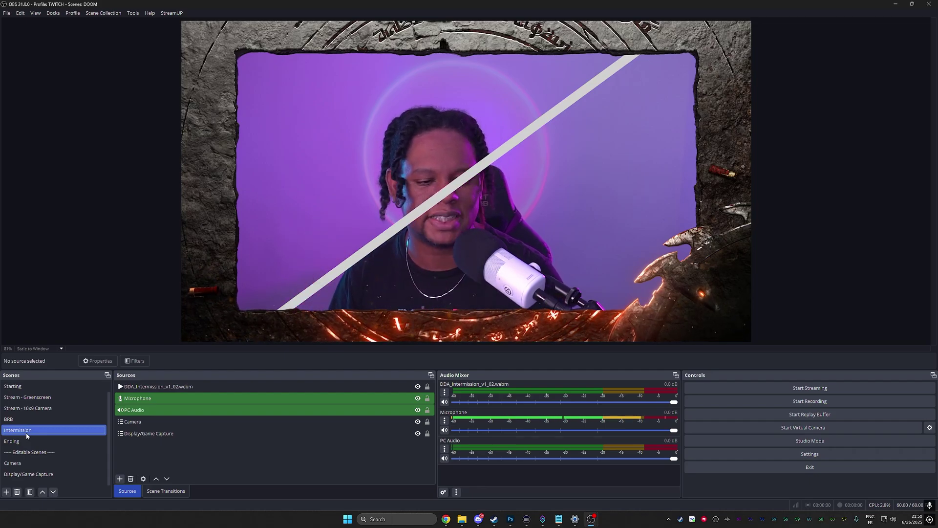
pyautogui.click(37, 409)
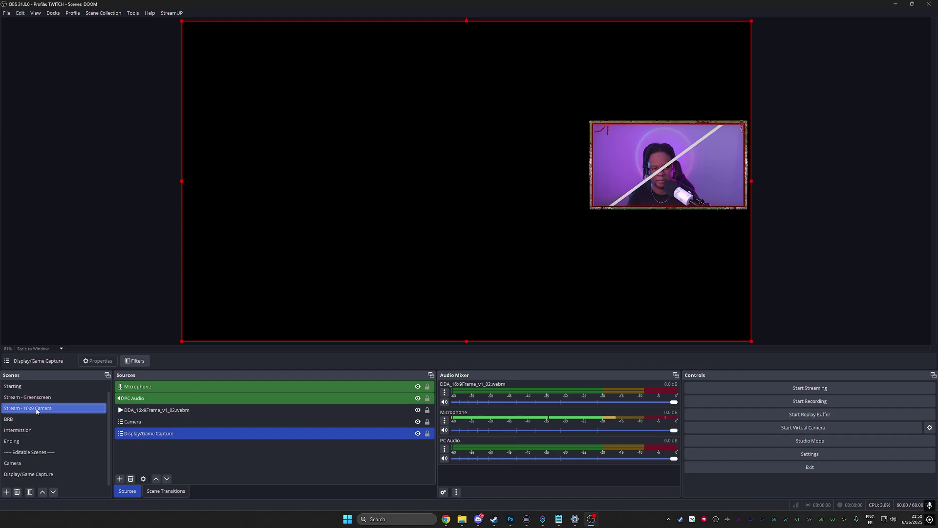
# Delete the grey Color Source from the Camera scene.
pyautogui.click(29, 462)
pyautogui.click(241, 387)
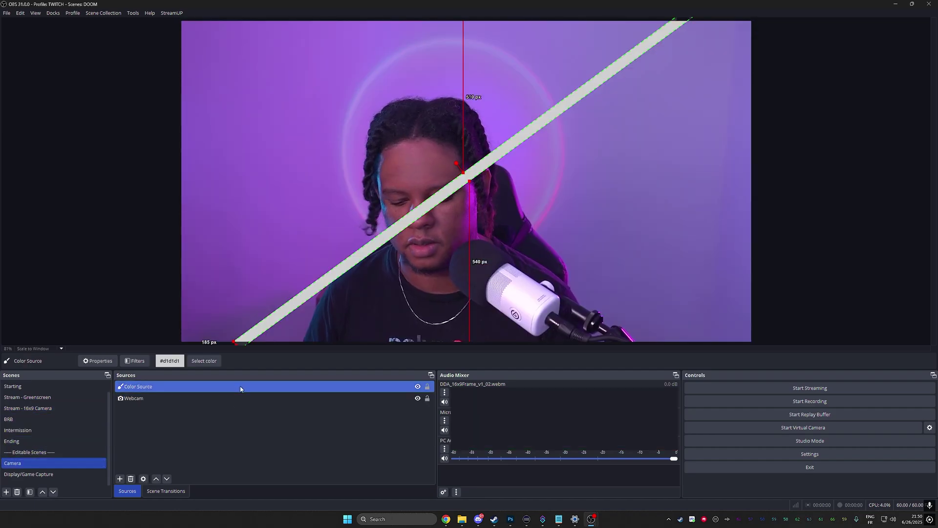
pyautogui.press('Delete')
pyautogui.press('Return')
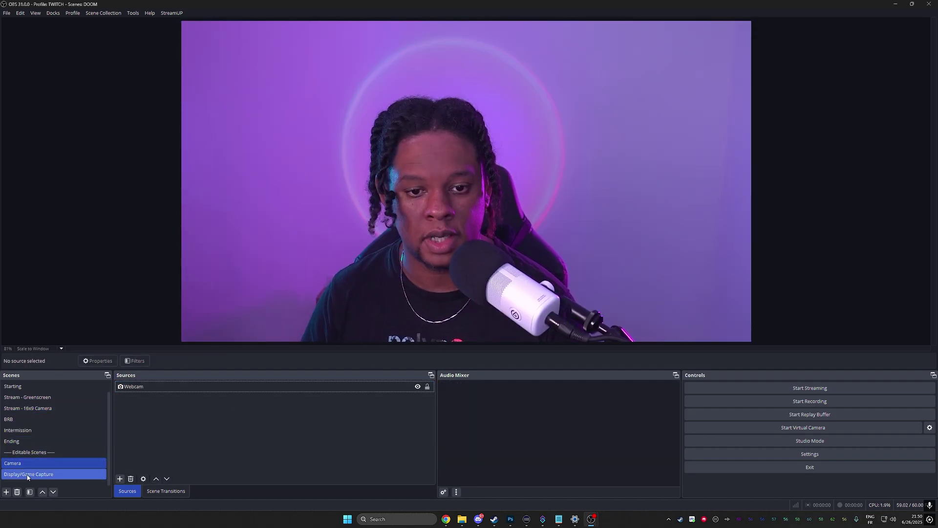
# In the Display/Game Capture scene, set Display Capture to the Pixio primary monitor.
pyautogui.click(28, 474)
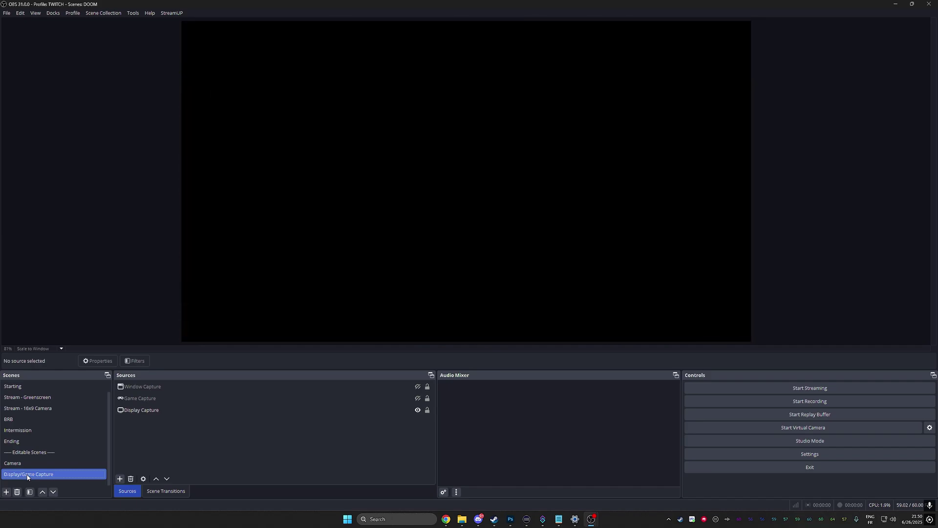
pyautogui.click(157, 386)
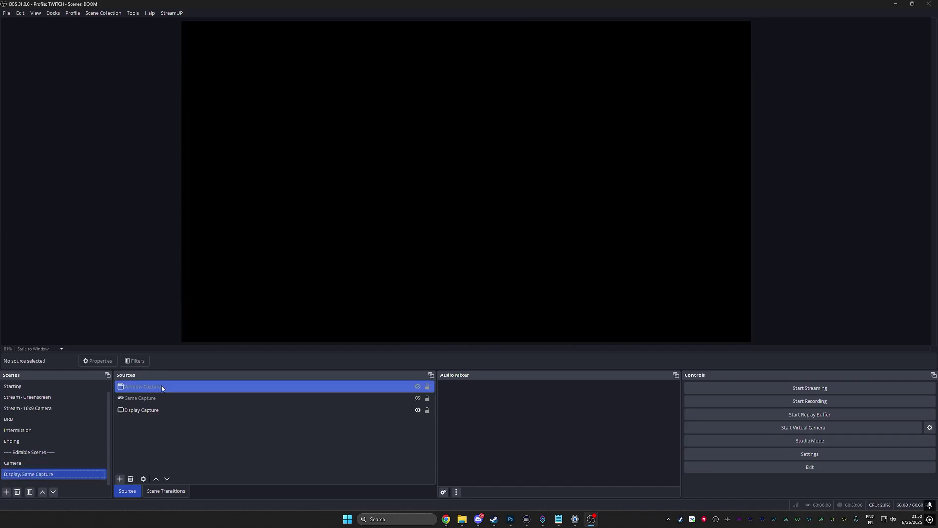
pyautogui.click(161, 413)
pyautogui.click(154, 410)
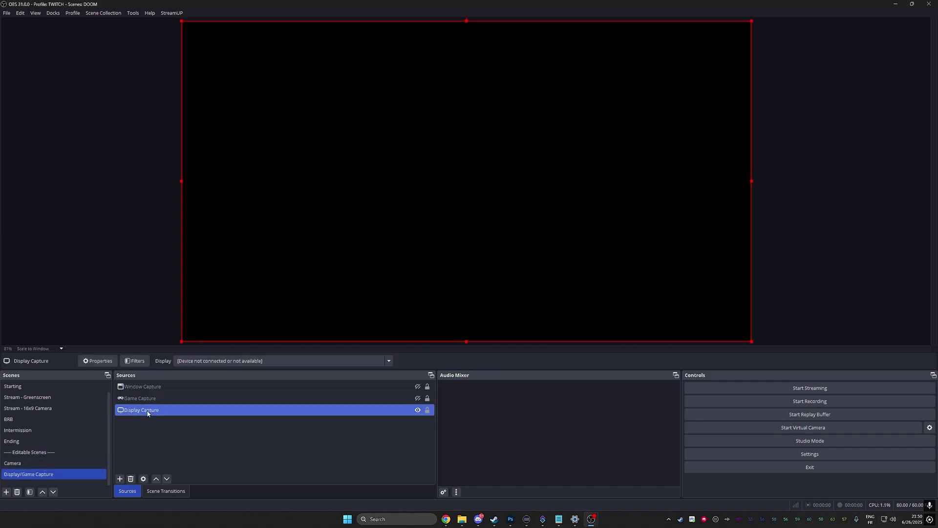
pyautogui.keyDown('ctrl'); pyautogui.click(149, 399); pyautogui.keyUp('ctrl')
pyautogui.click(149, 398)
pyautogui.keyDown('ctrl'); pyautogui.click(149, 388); pyautogui.keyUp('ctrl')
pyautogui.click(149, 390)
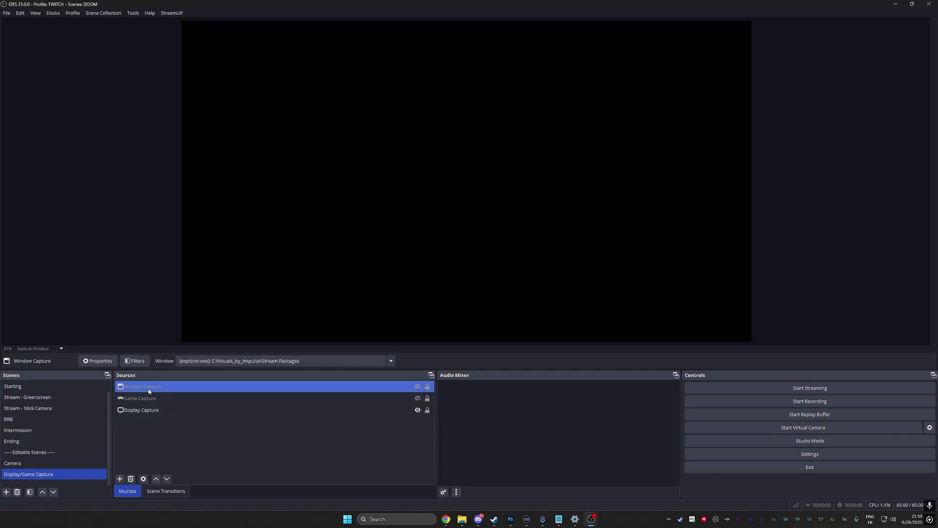
pyautogui.click(175, 409)
pyautogui.click(317, 361)
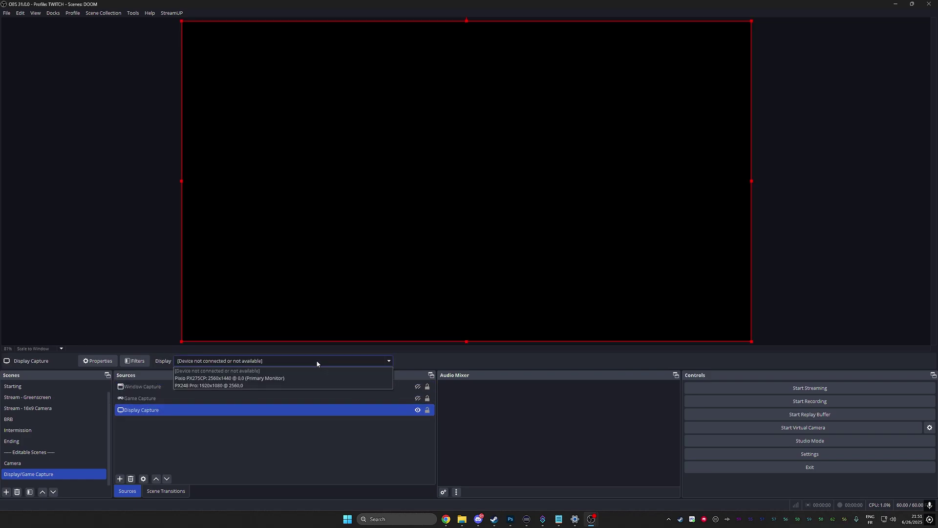
pyautogui.click(267, 378)
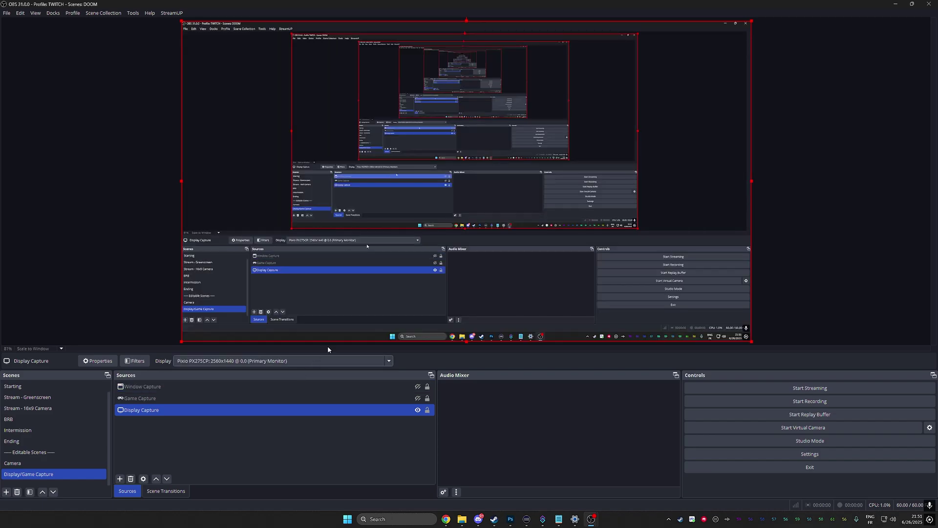
# Hide Display Capture and switch Game Capture to capturing a specific window.
pyautogui.click(22, 410)
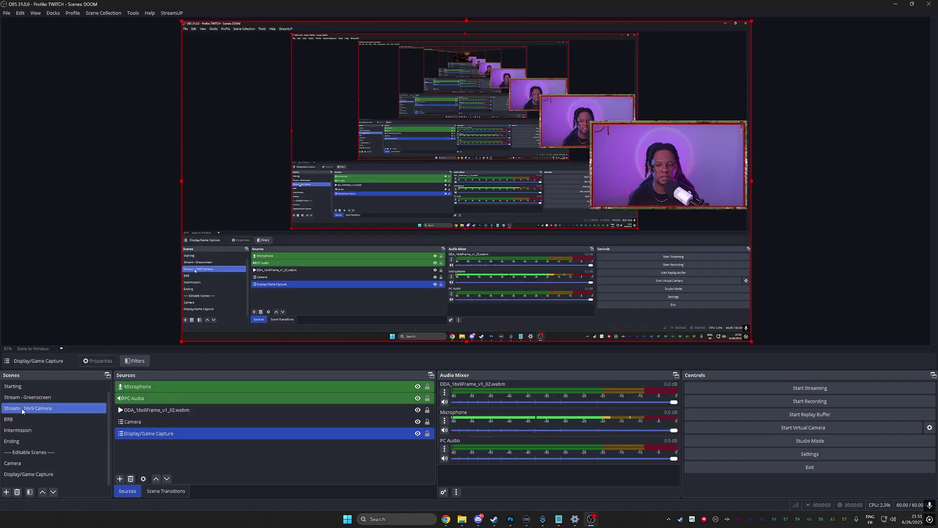
pyautogui.click(27, 473)
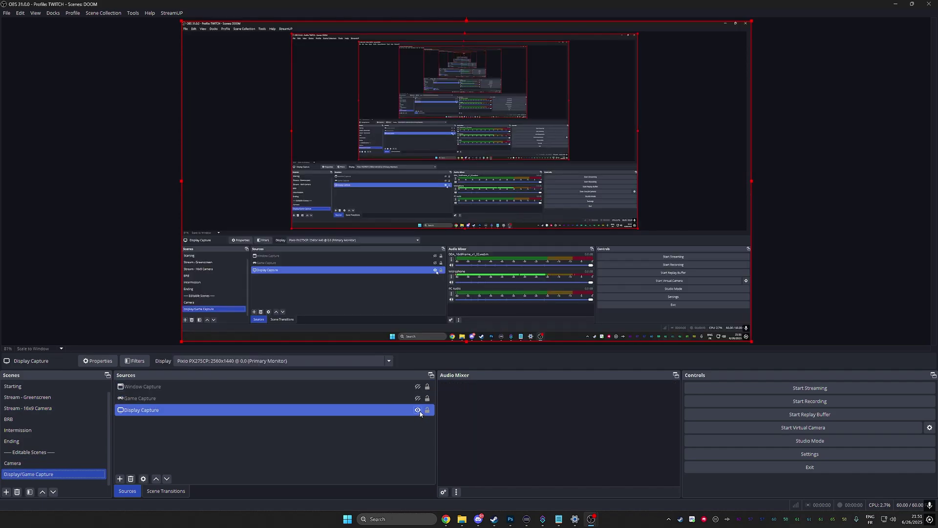
pyautogui.click(418, 410)
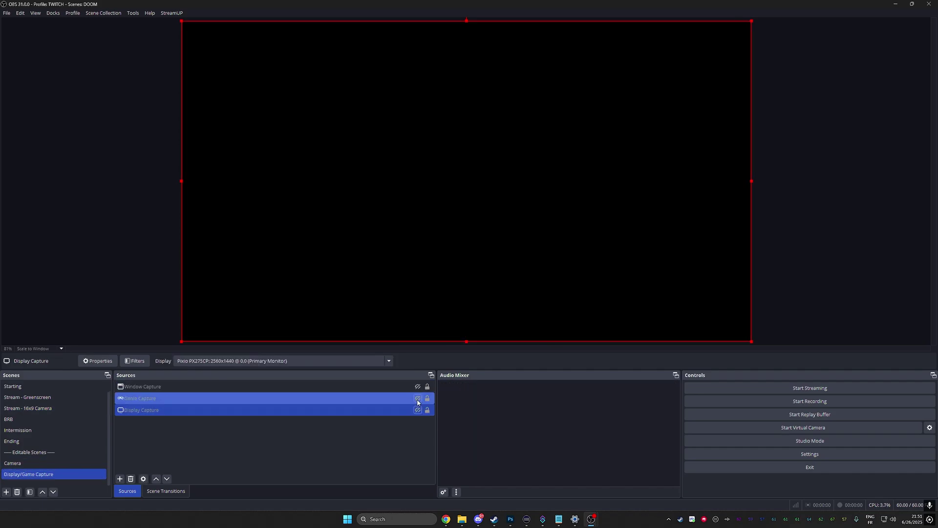
pyautogui.click(385, 404)
pyautogui.click(269, 361)
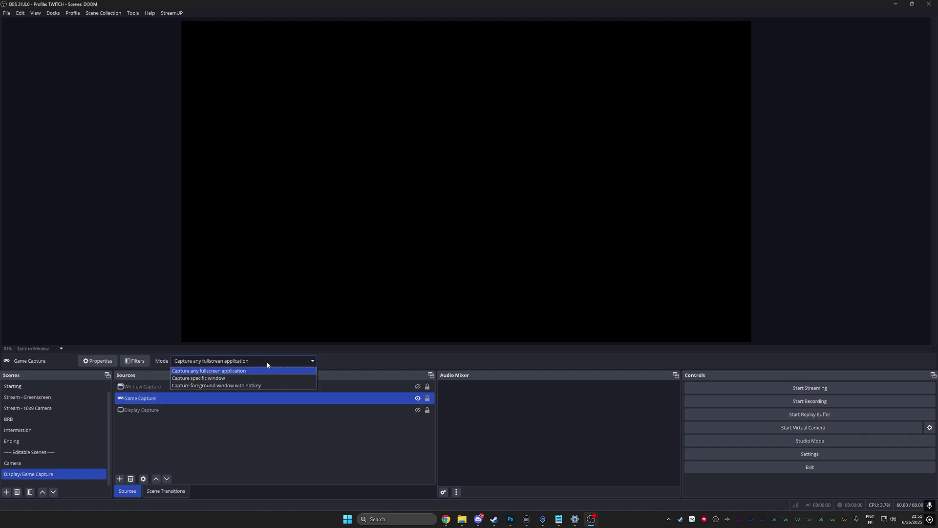
pyautogui.click(221, 378)
pyautogui.click(425, 362)
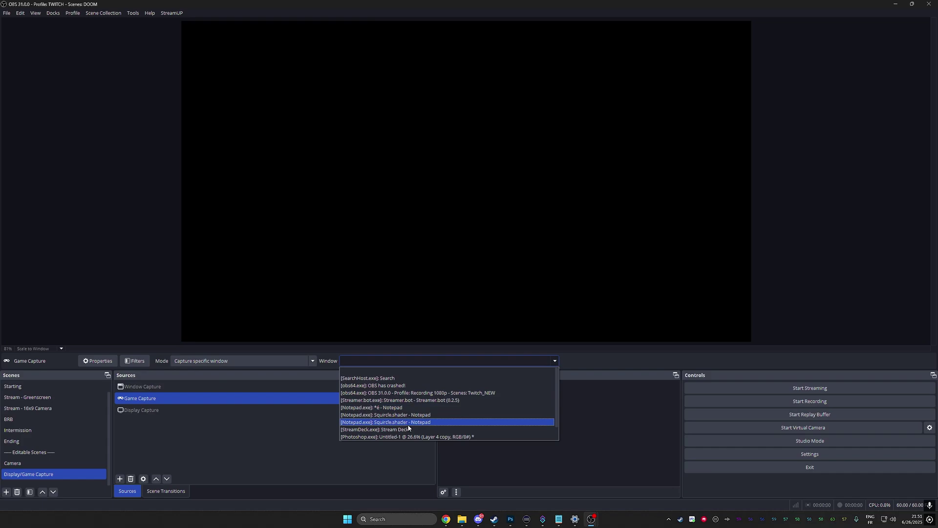
# Check the Window Capture window list without changes, then switch to the Intermission scene.
pyautogui.click(258, 434)
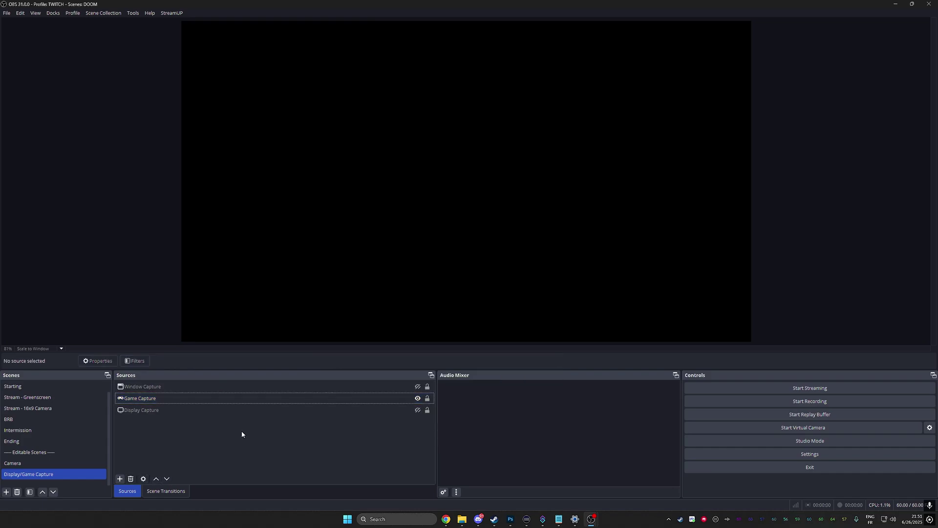
pyautogui.click(275, 386)
pyautogui.click(298, 362)
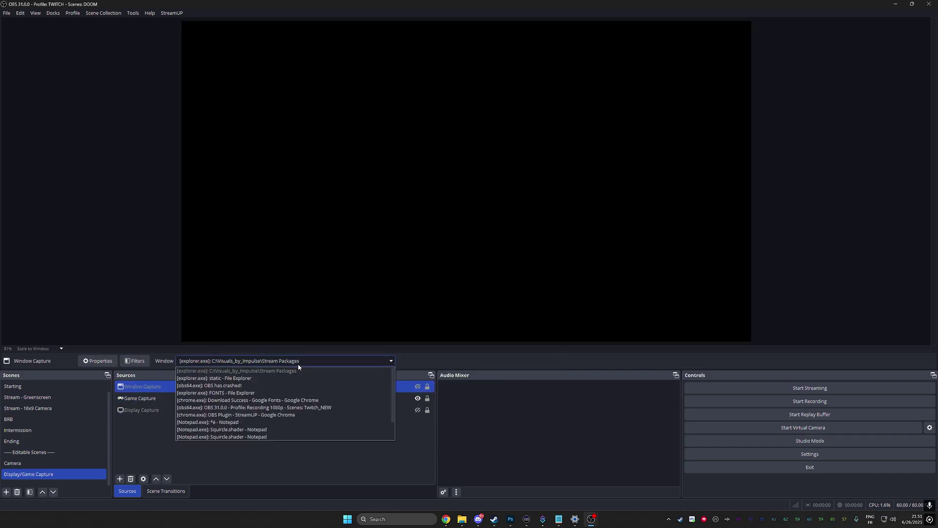
pyautogui.click(298, 362)
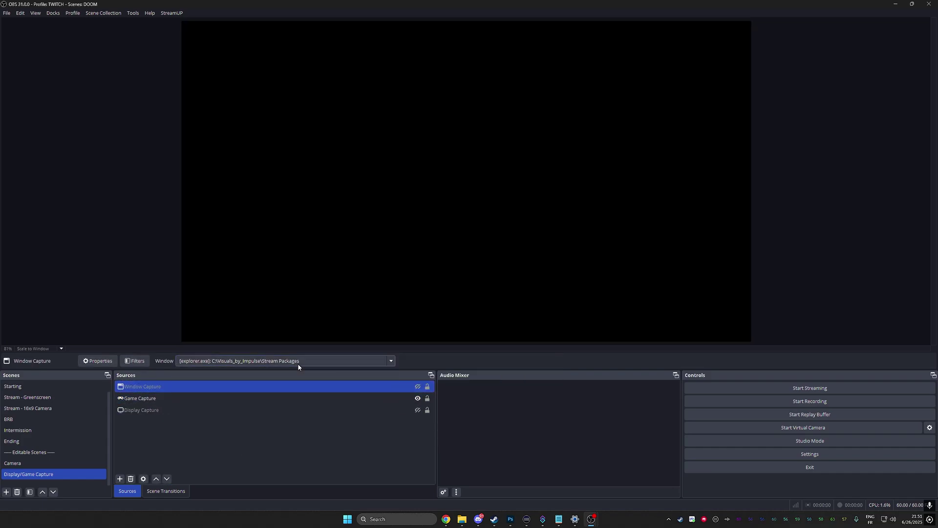
pyautogui.click(28, 432)
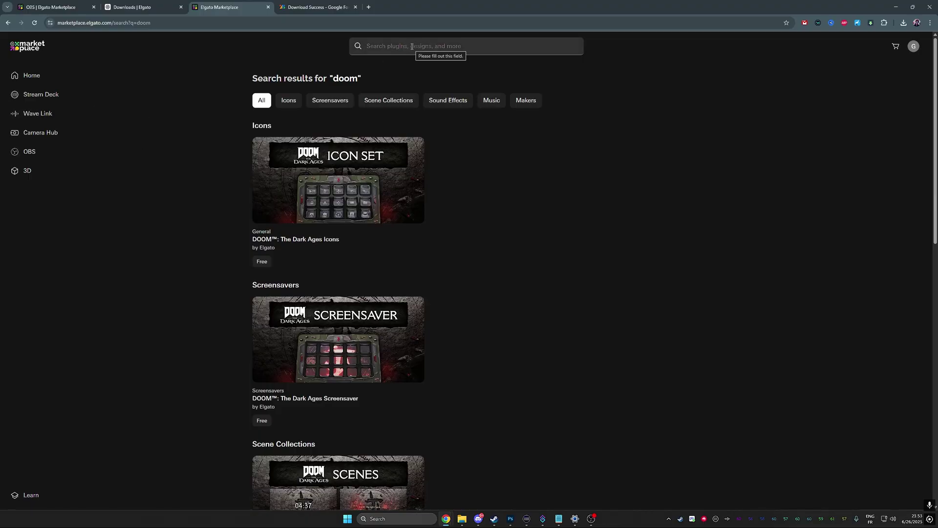
# Browse the doom results and the Neon Stream Overlay gallery images, then go to StreamElements.
pyautogui.scroll(-1, 254, 165)
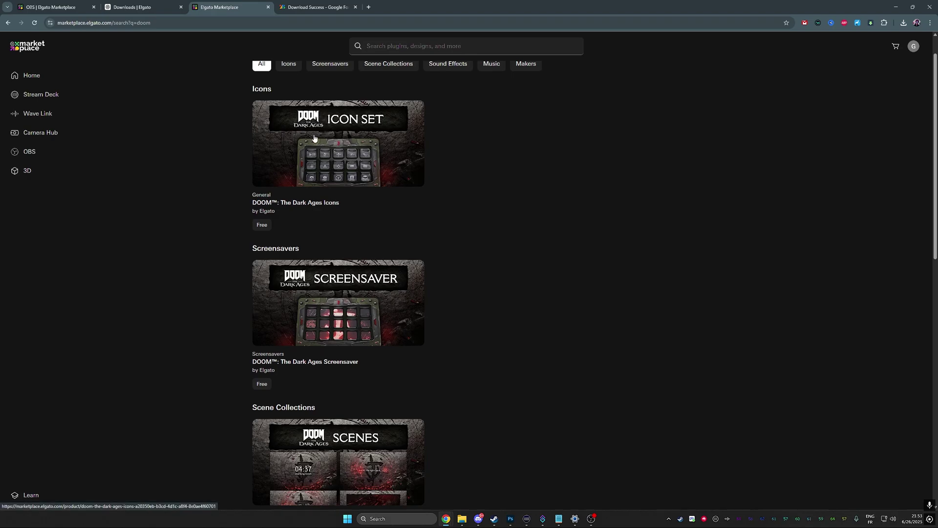
pyautogui.scroll(-3, 332, 222)
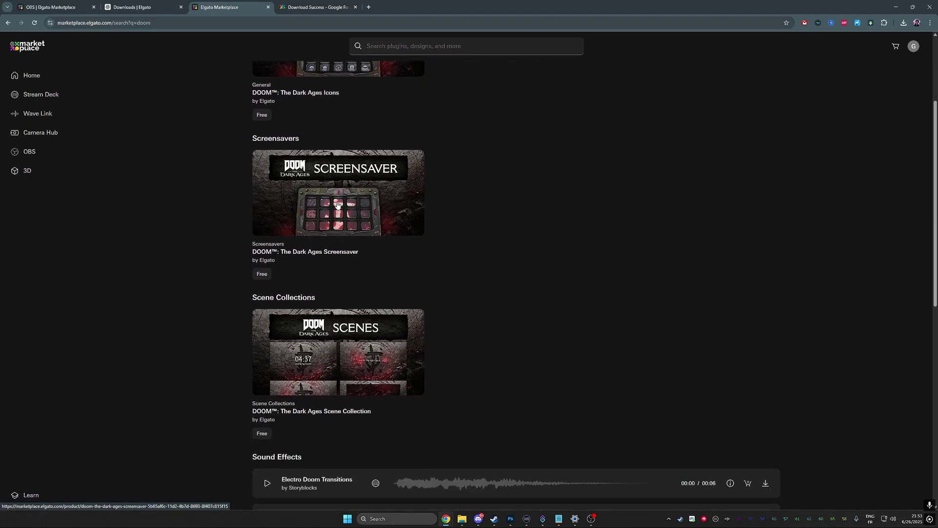
pyautogui.scroll(-8, 337, 205)
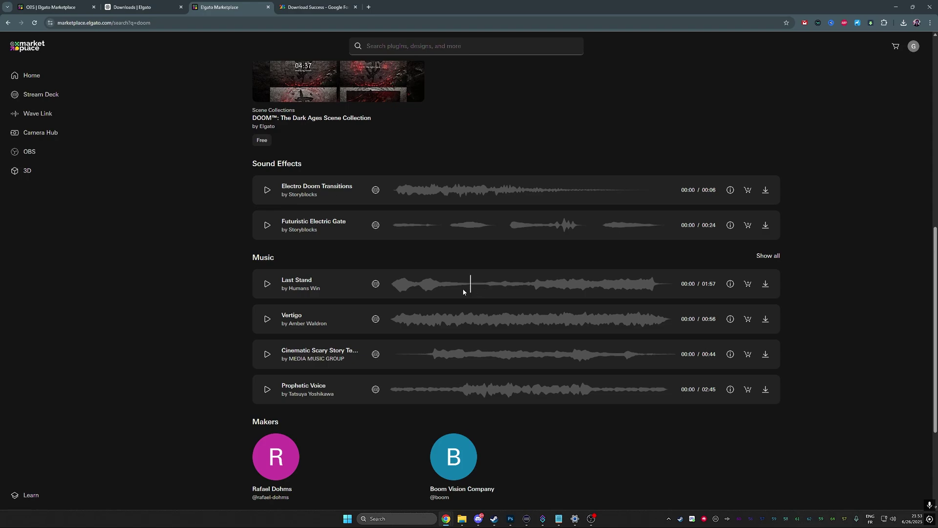
pyautogui.scroll(-1, 421, 298)
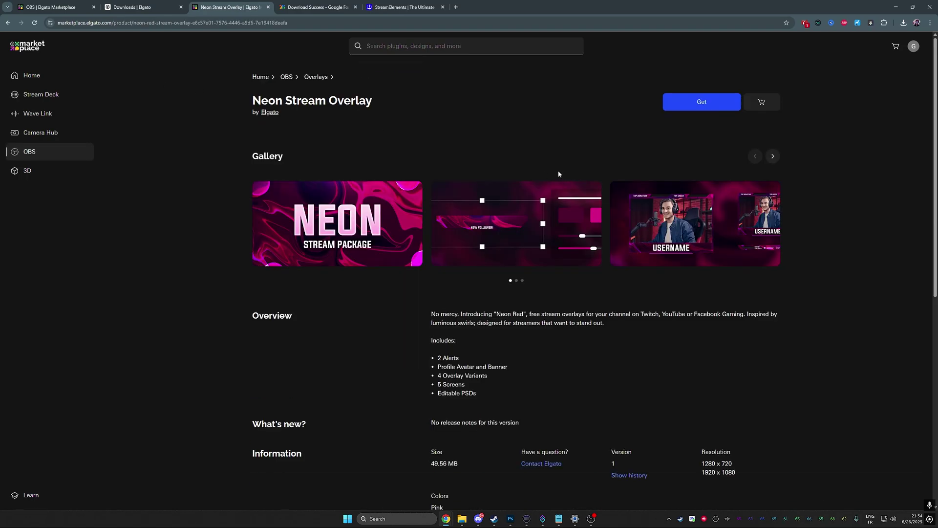
pyautogui.click(485, 246)
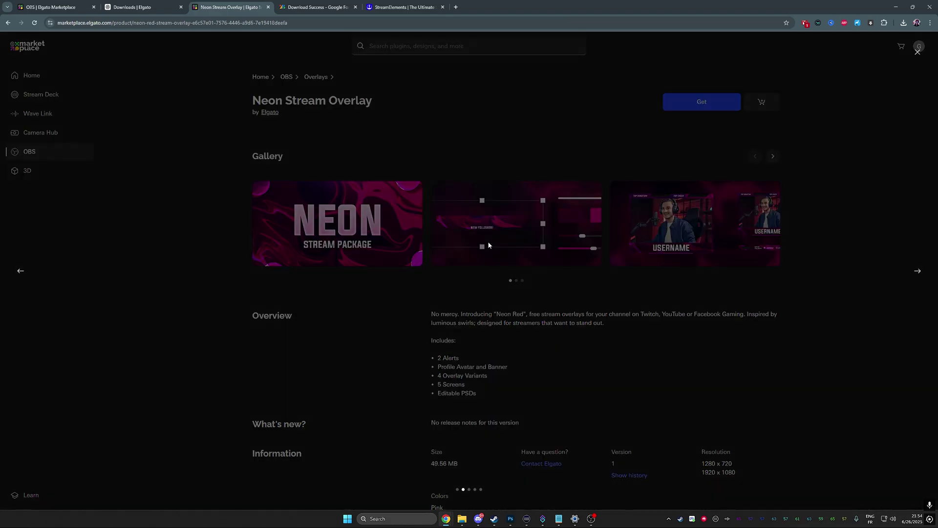
pyautogui.click(402, 7)
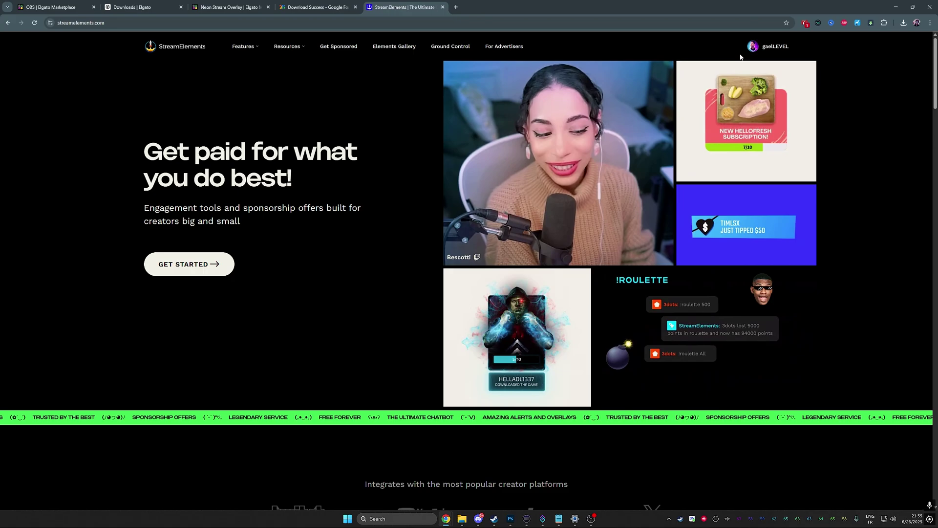
# Create a new 1080p overlay from StreamElements' Overlays list.
pyautogui.moveTo(783, 51)
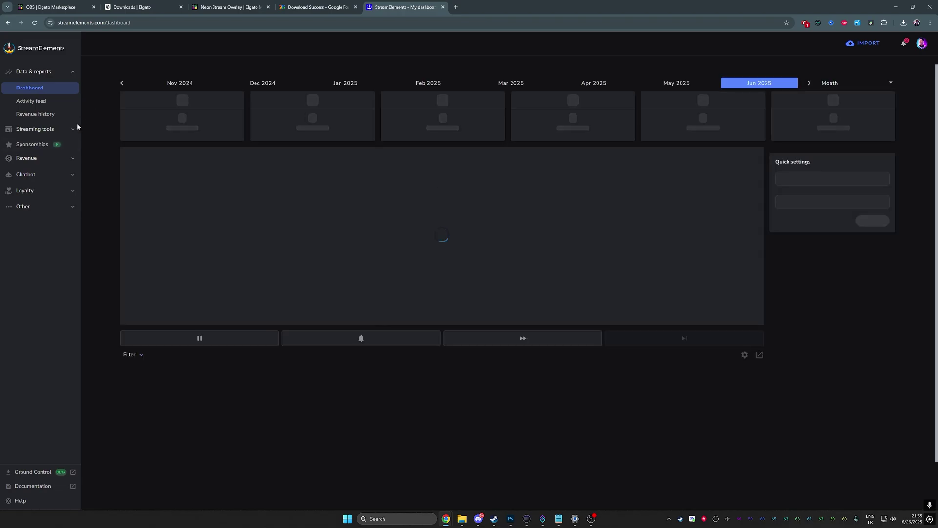
pyautogui.click(73, 132)
pyautogui.click(30, 146)
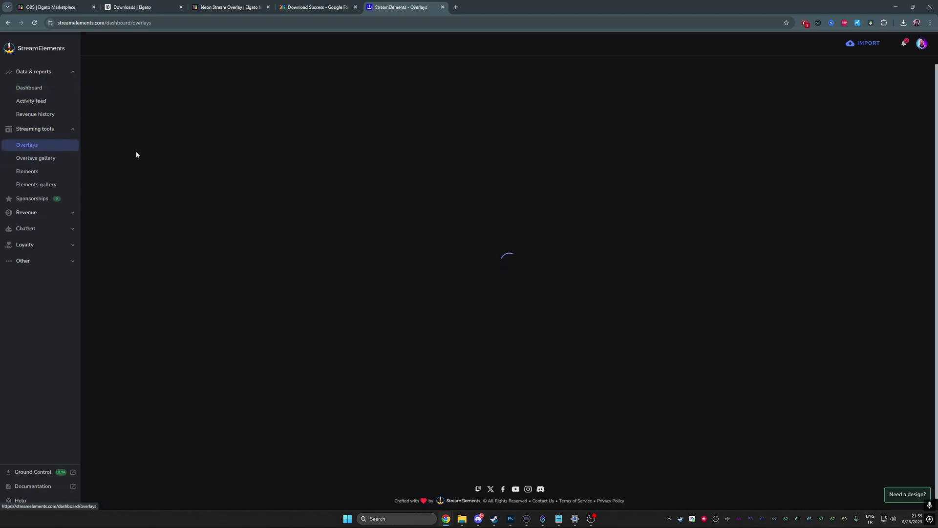
pyautogui.click(693, 87)
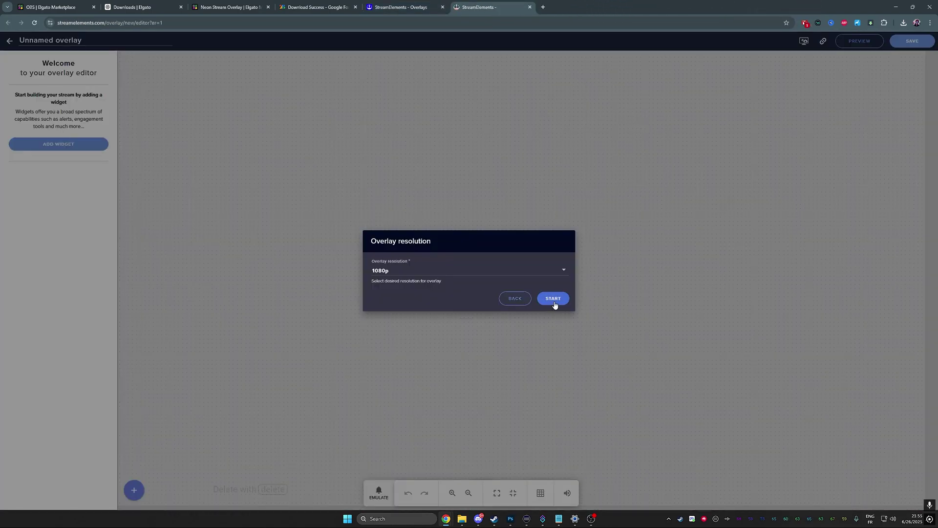
pyautogui.click(552, 300)
# Add an AlertBox widget, open the test events, and rename the overlay 'alertbox X 1000'.
pyautogui.click(57, 145)
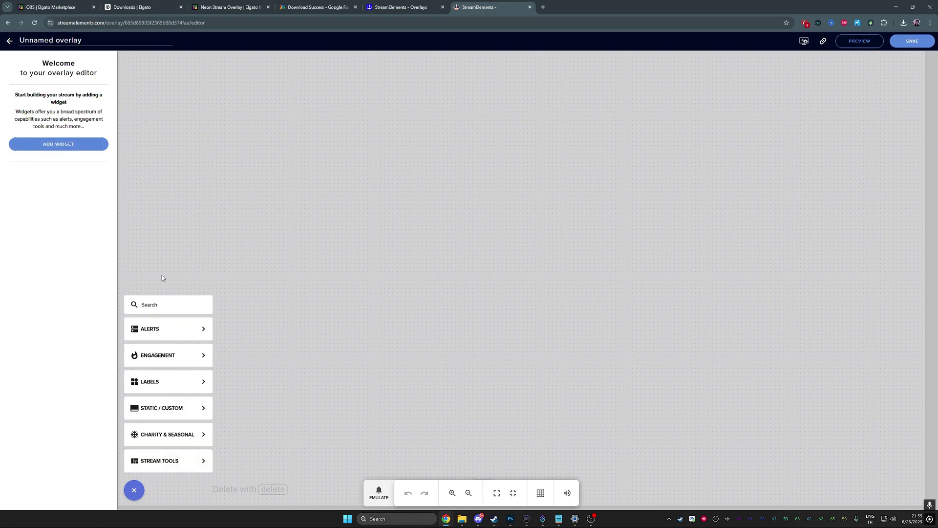
pyautogui.moveTo(195, 329)
pyautogui.click(231, 332)
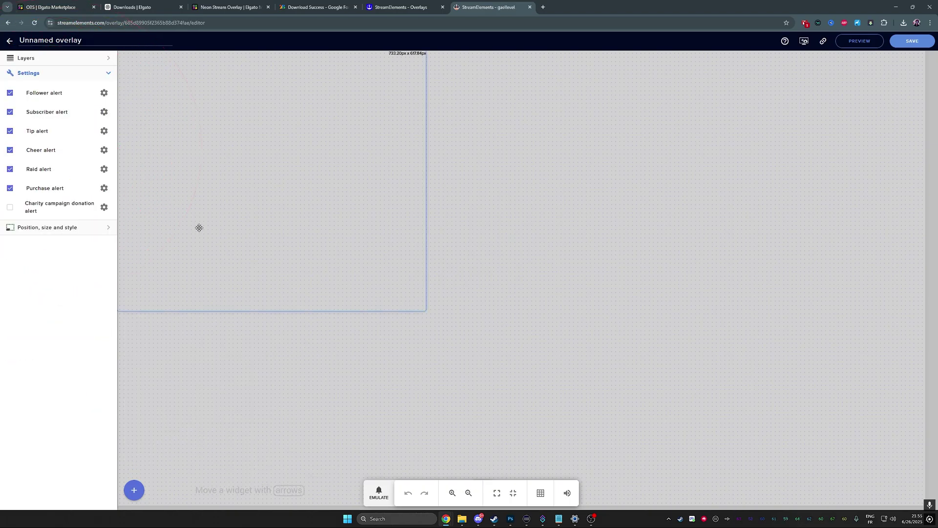
pyautogui.click(379, 495)
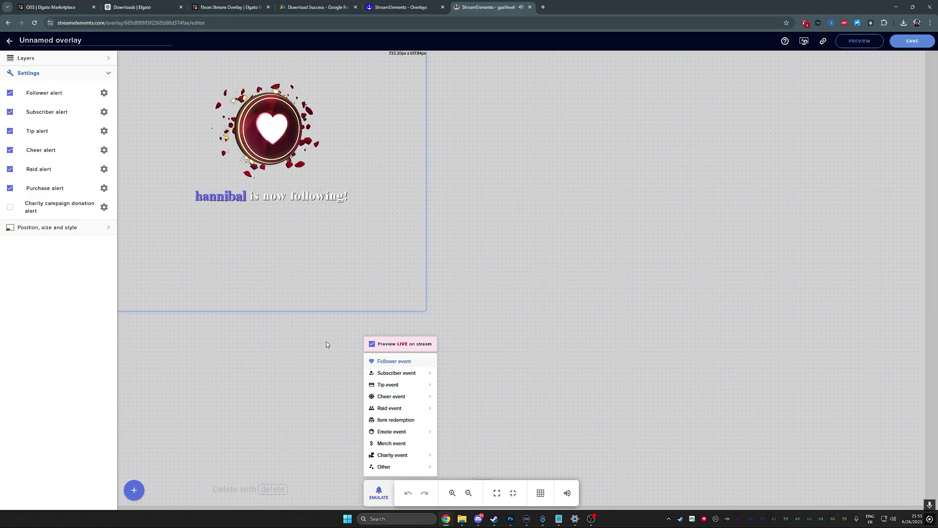
pyautogui.moveTo(95, 41); pyautogui.dragTo(16, 41)
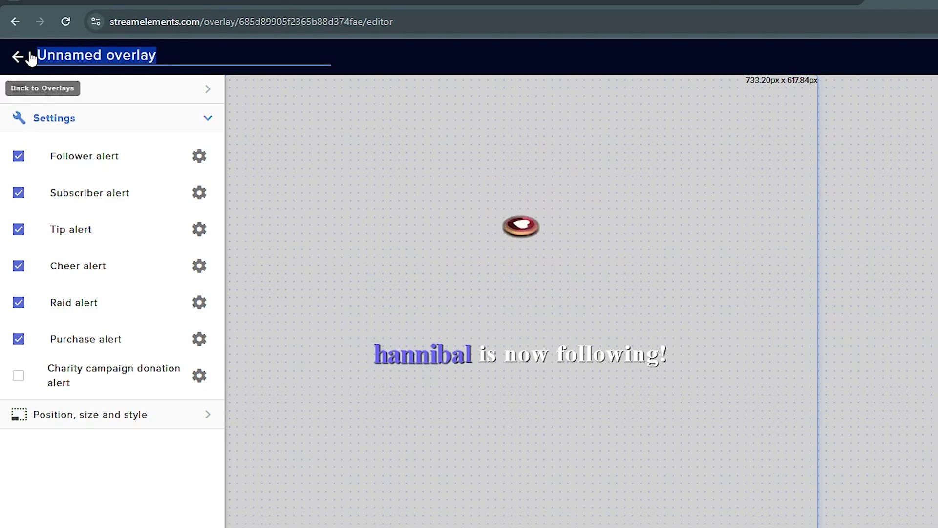
pyautogui.write('alertbox X 1000')
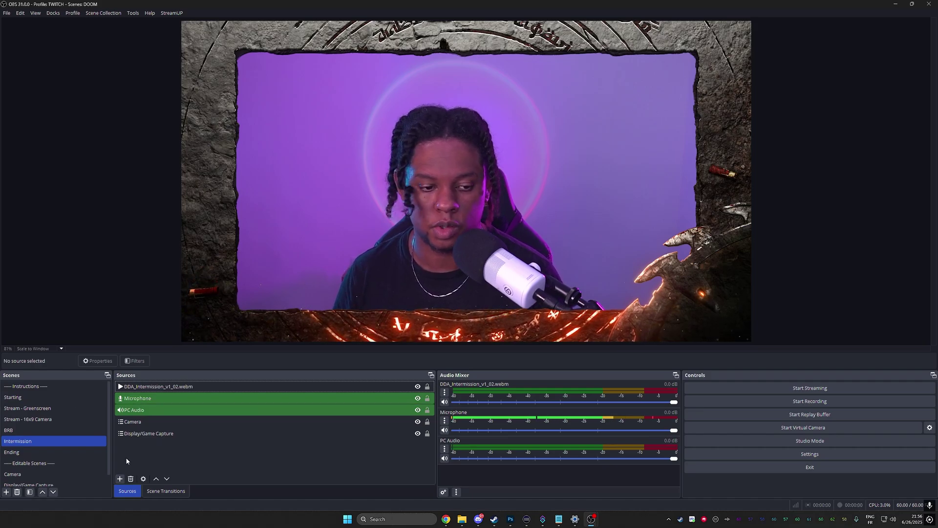
# Add a Browser source named ALERTBOX loading the StreamElements overlay URL.
pyautogui.click(120, 480)
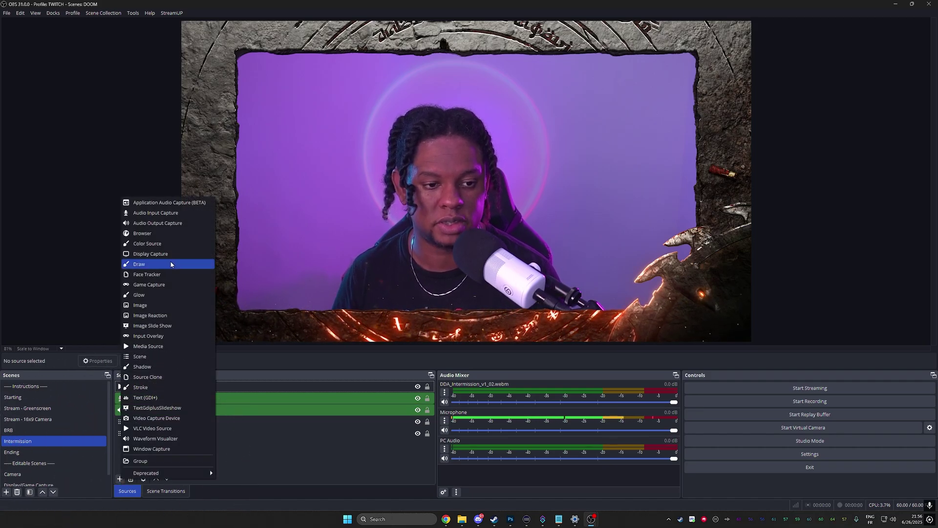
pyautogui.click(152, 234)
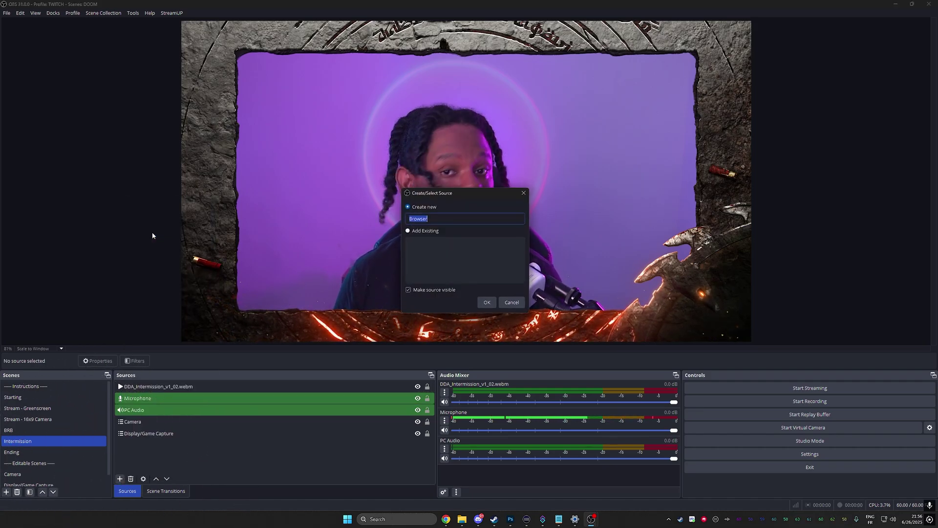
pyautogui.write('ALERTBOX')
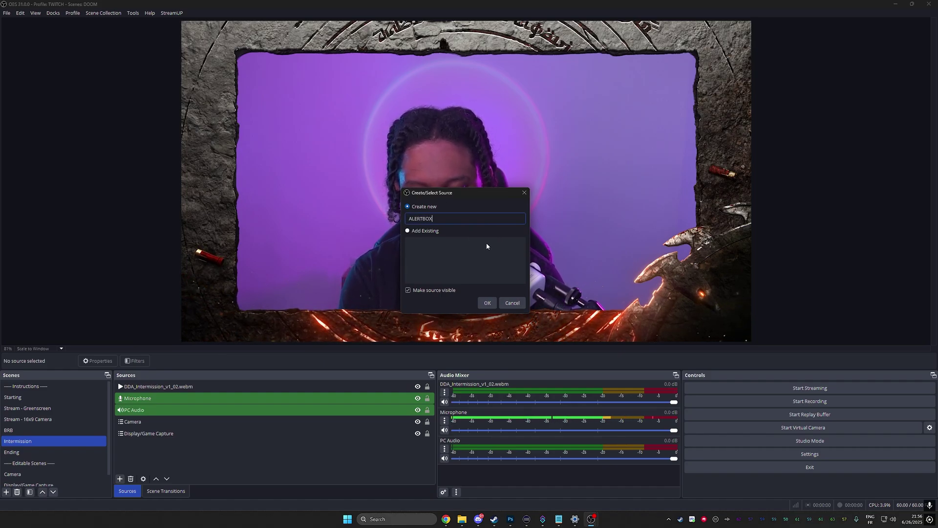
pyautogui.press('Return')
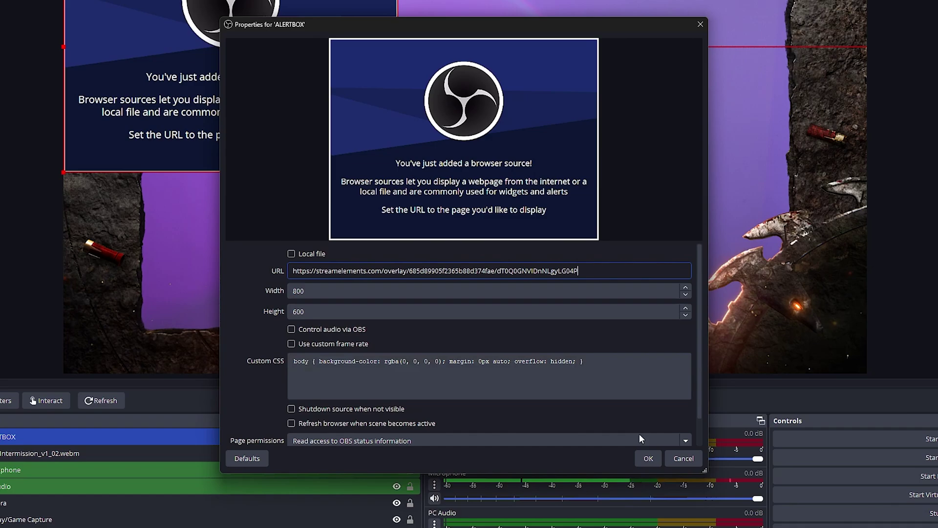
pyautogui.click(647, 462)
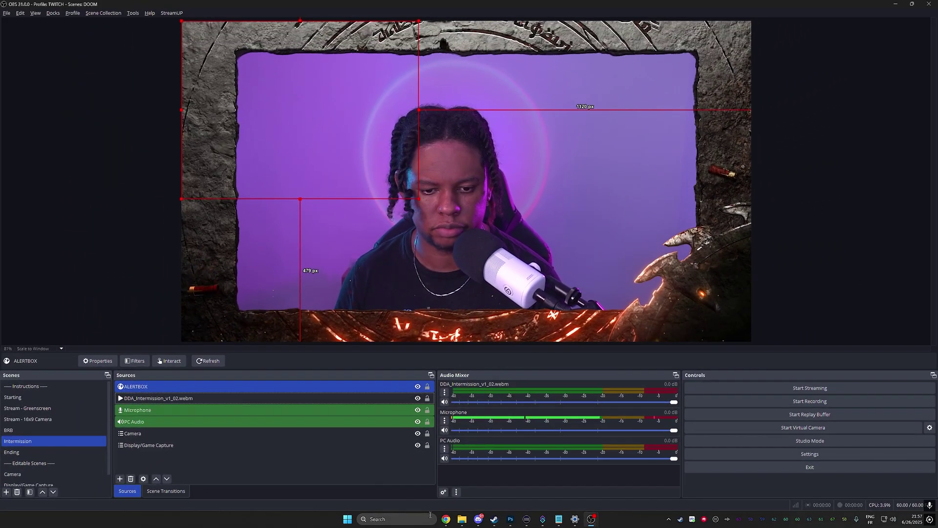
# Fire a test follower alert and drag ALERTBOX to the Intermission preview's upper right.
pyautogui.moveTo(446, 519)
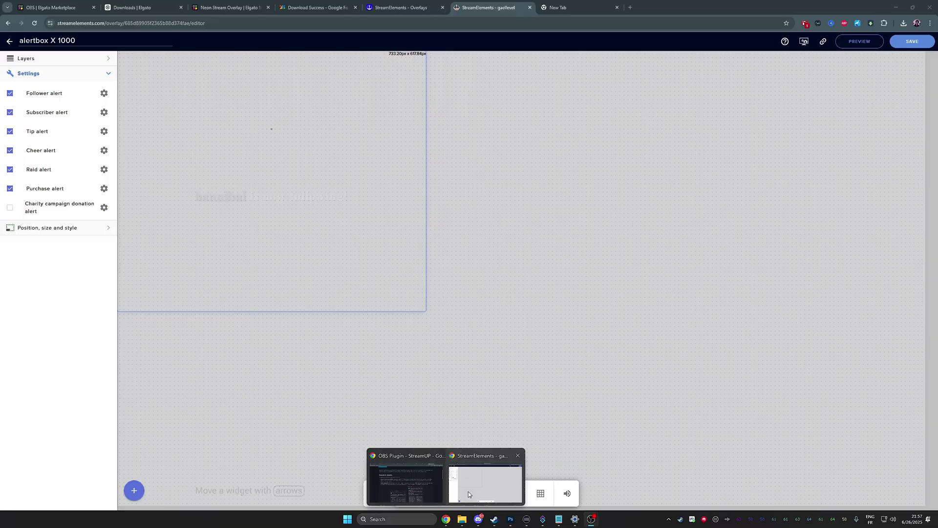
pyautogui.click(468, 491)
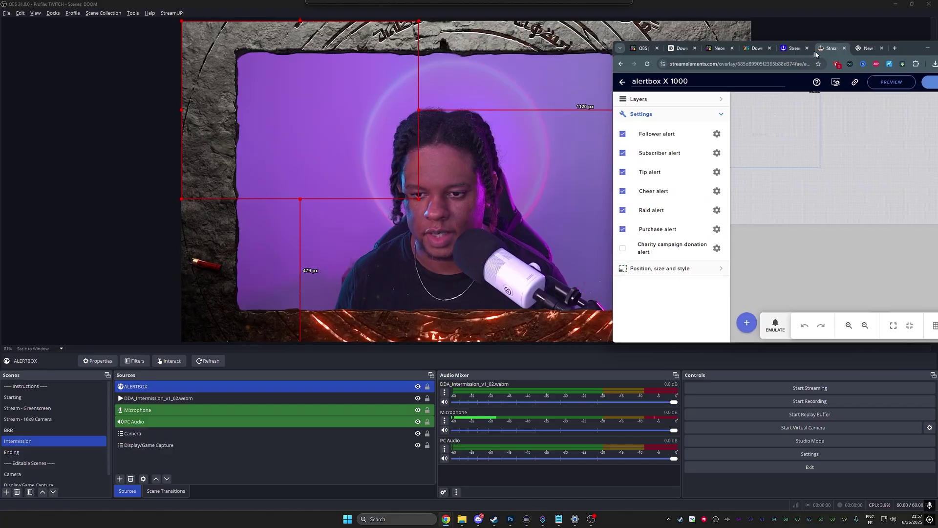
pyautogui.click(776, 325)
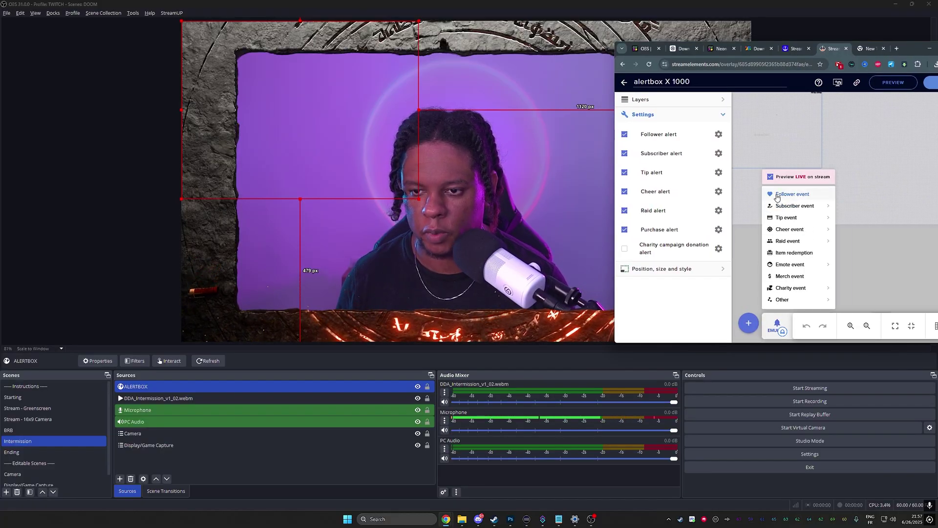
pyautogui.click(777, 195)
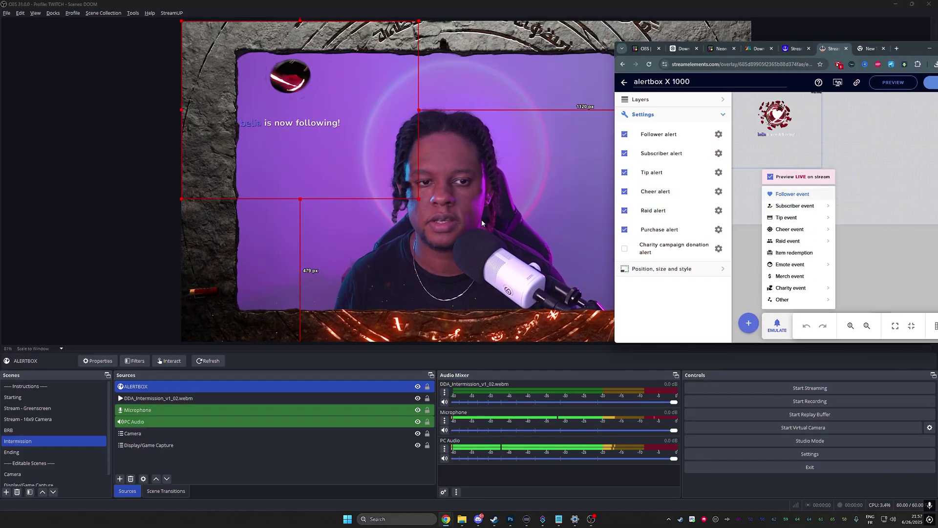
pyautogui.moveTo(243, 122); pyautogui.dragTo(587, 143)
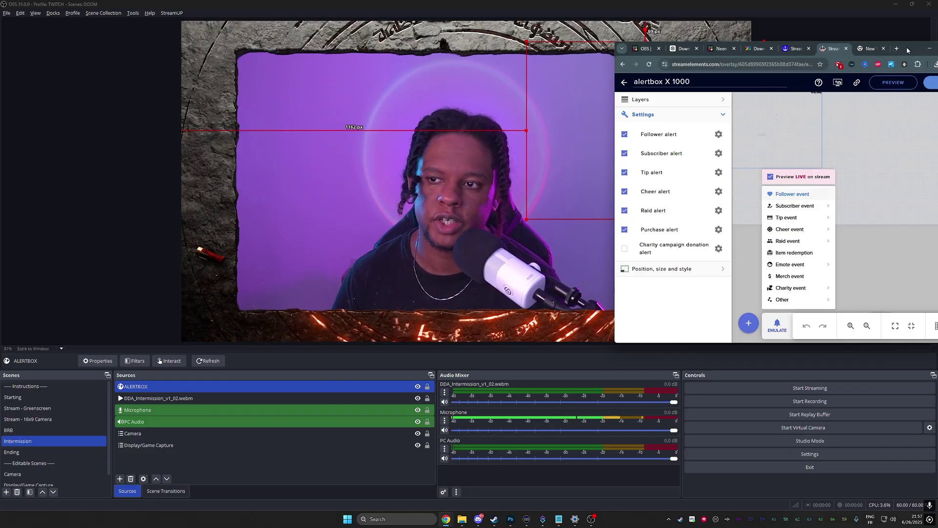
pyautogui.doubleClick(907, 46)
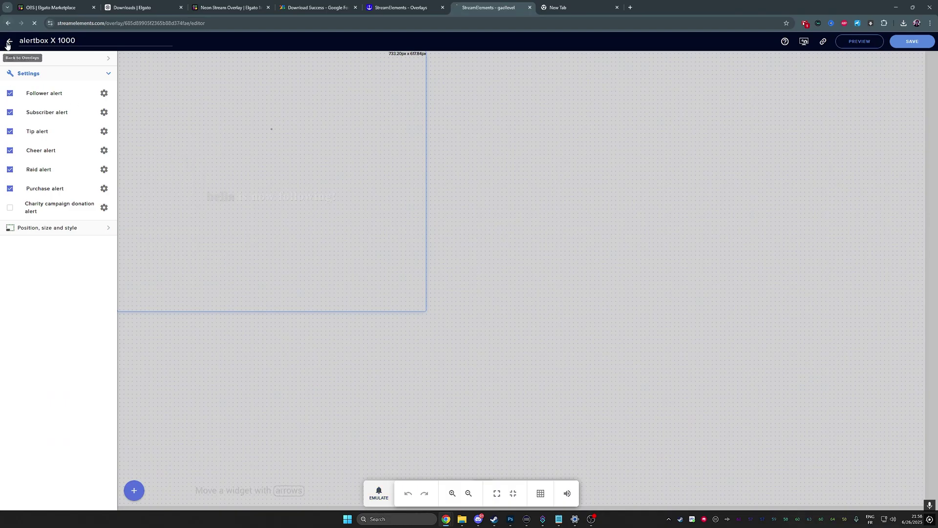
# Open the StreamElements Overlays Gallery and show its alert themes.
pyautogui.click(8, 42)
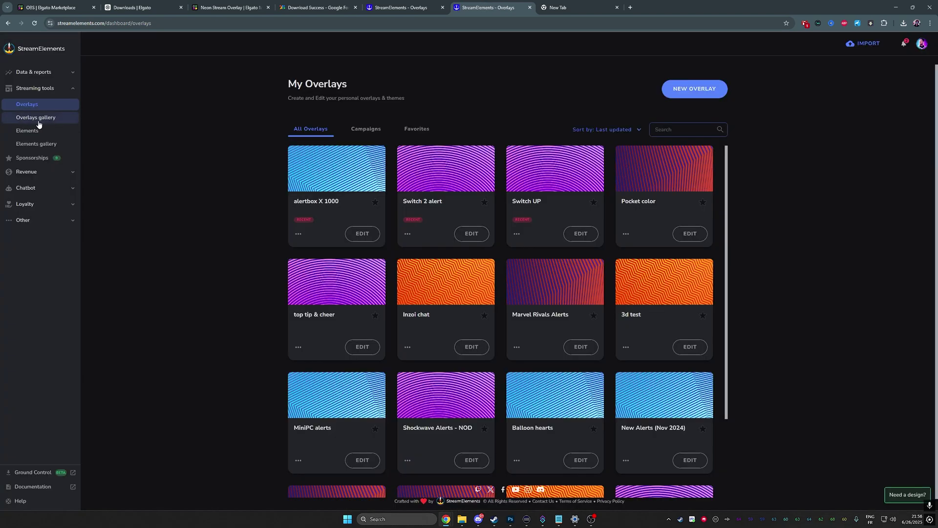
pyautogui.click(30, 122)
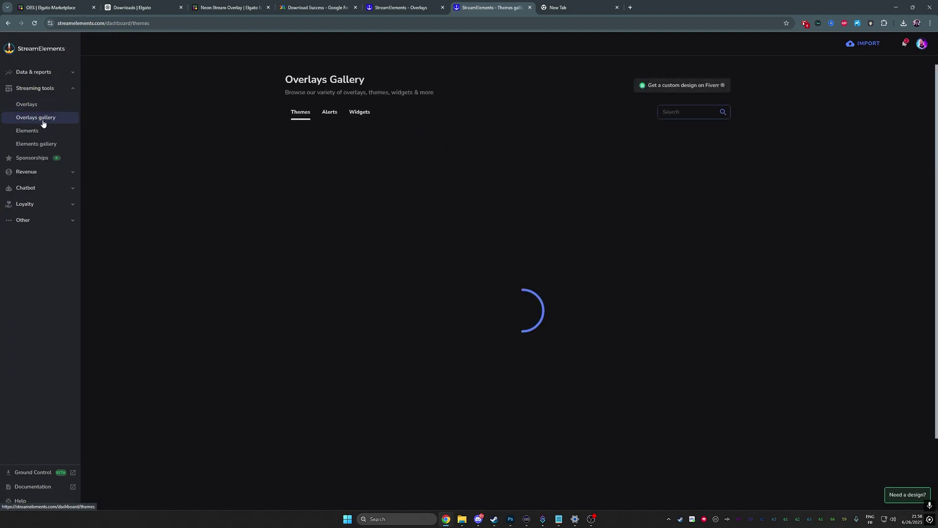
pyautogui.scroll(-8, 316, 226)
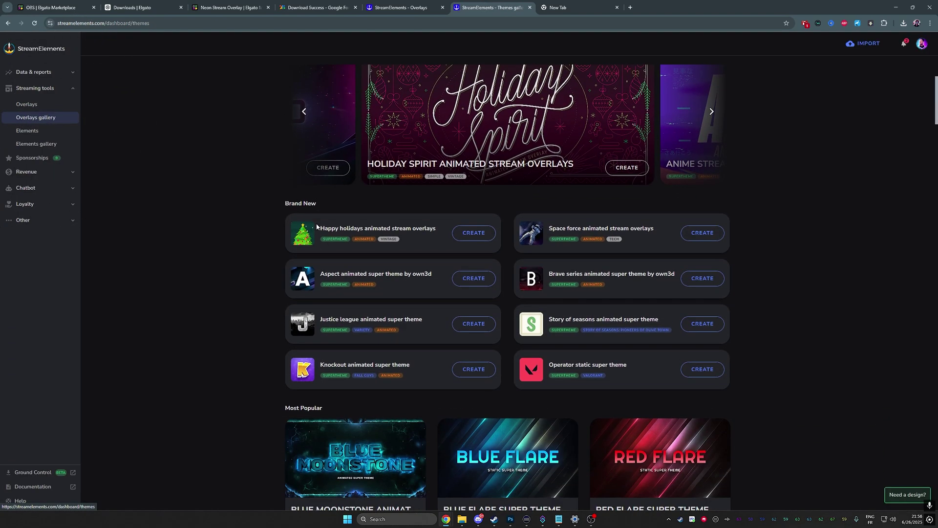
pyautogui.scroll(-2, 317, 226)
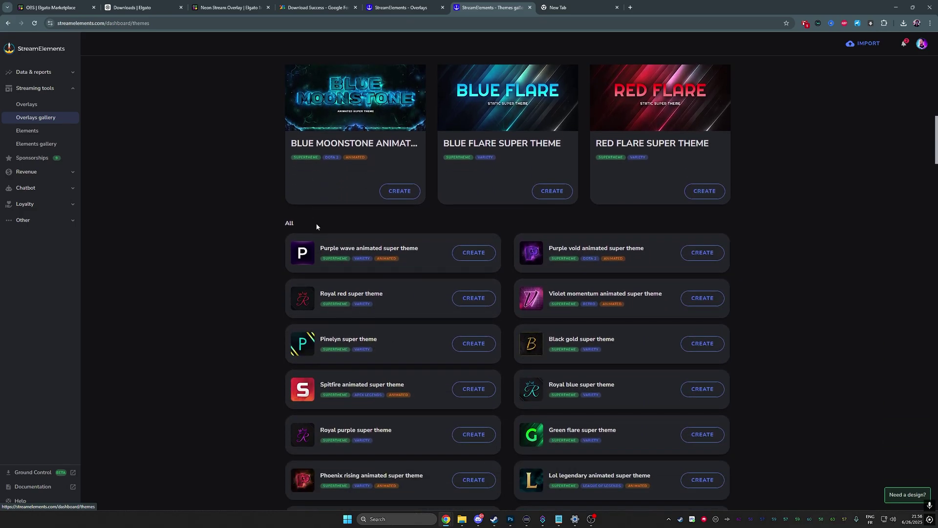
pyautogui.scroll(10, 316, 223)
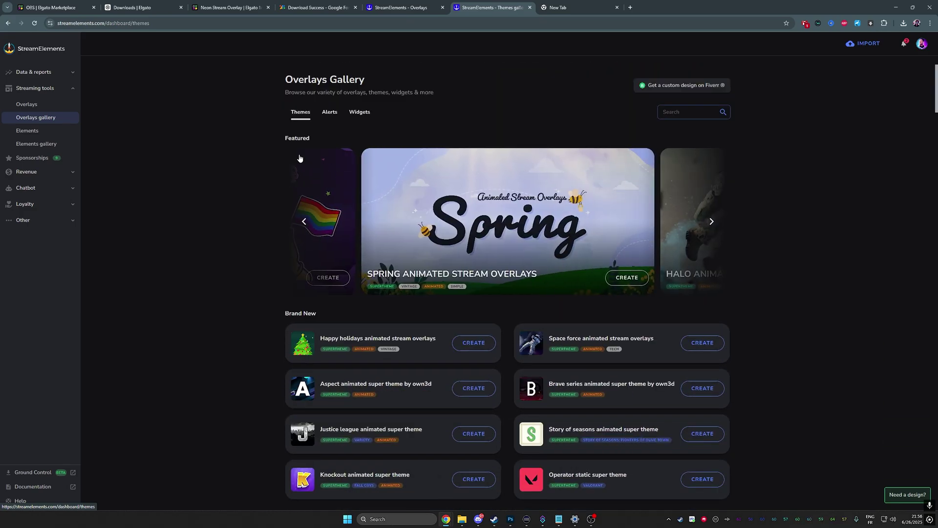
pyautogui.click(330, 114)
# Create a new overlay from the Black gold lines alerts theme.
pyautogui.scroll(-3, 267, 186)
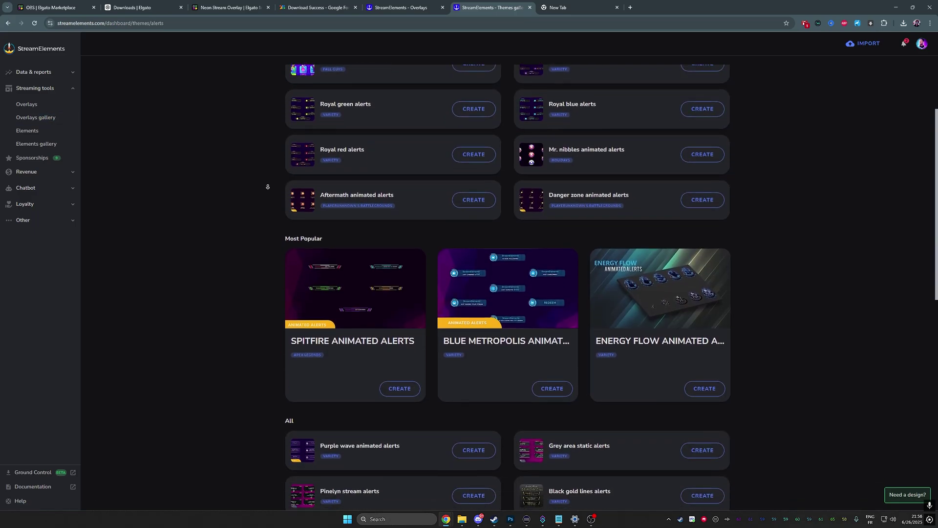
pyautogui.scroll(-3, 268, 187)
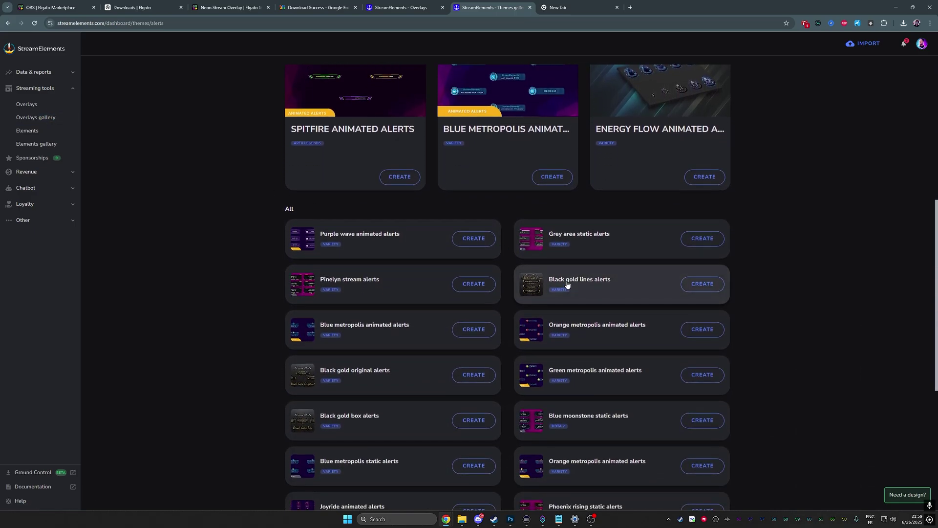
pyautogui.click(588, 283)
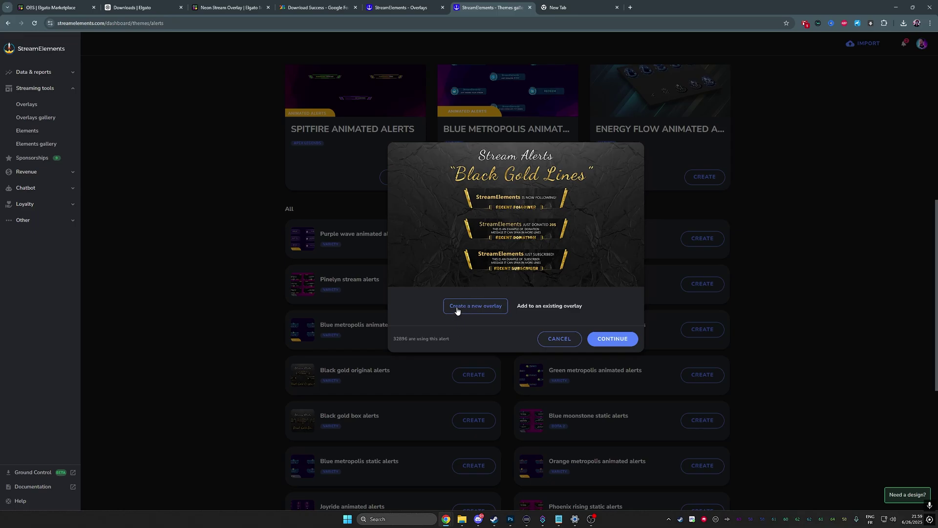
pyautogui.click(625, 342)
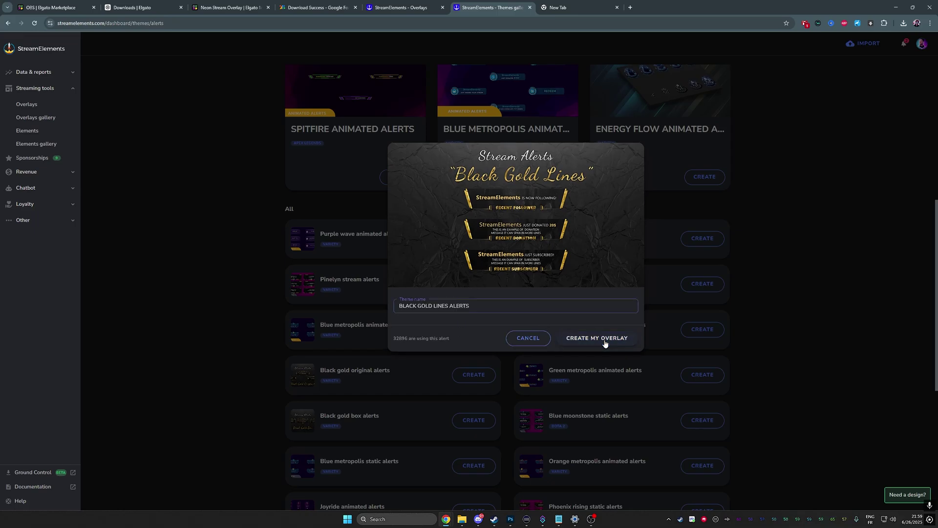
pyautogui.click(601, 338)
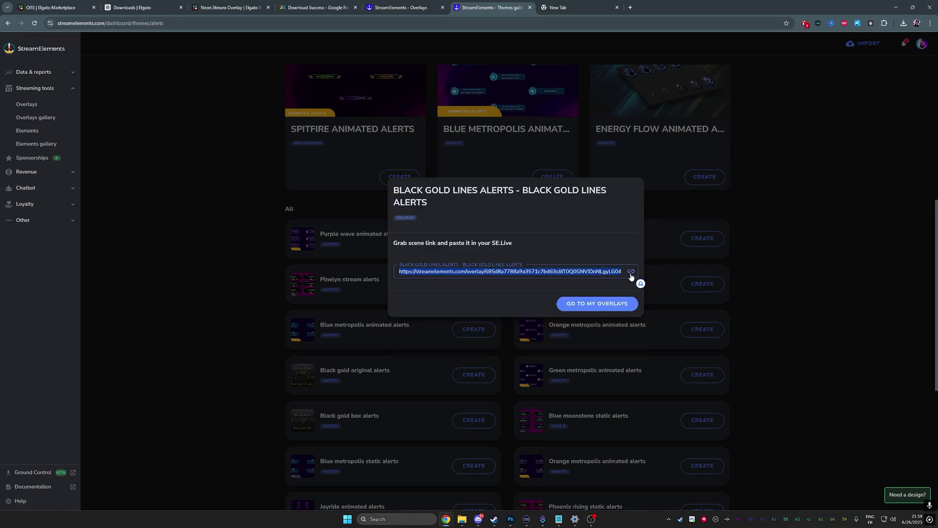
# Paste the Black Gold Lines overlay link into the ALERTBOX source's URL field.
pyautogui.moveTo(591, 524)
pyautogui.click(654, 481)
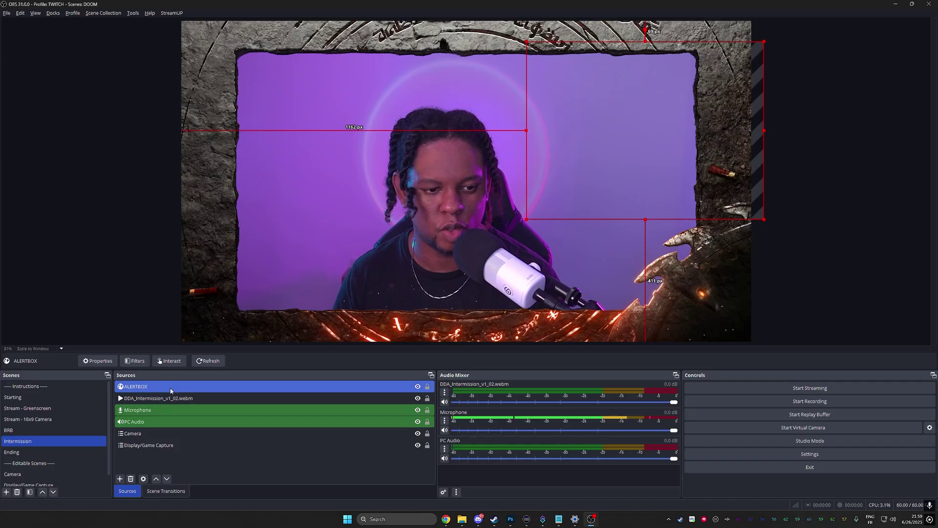
pyautogui.doubleClick(703, 205)
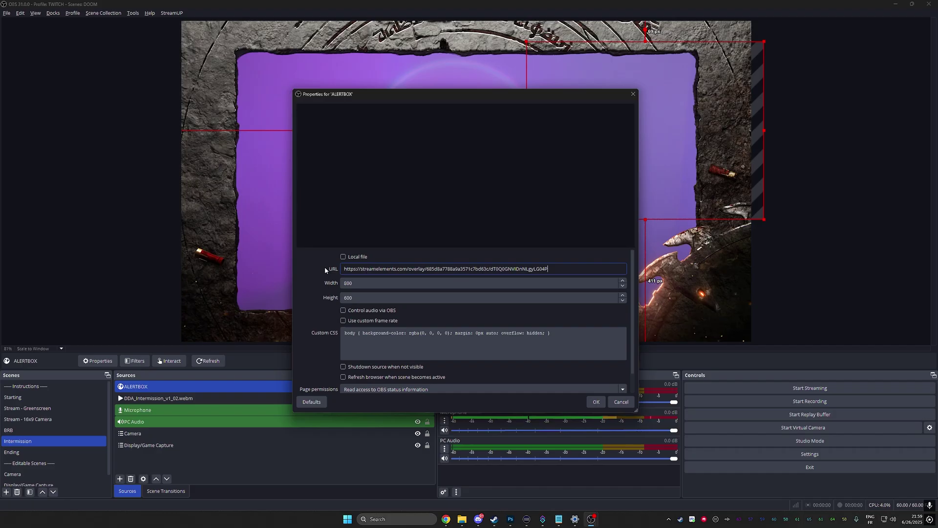
pyautogui.hotkey('alt', 'Tab')
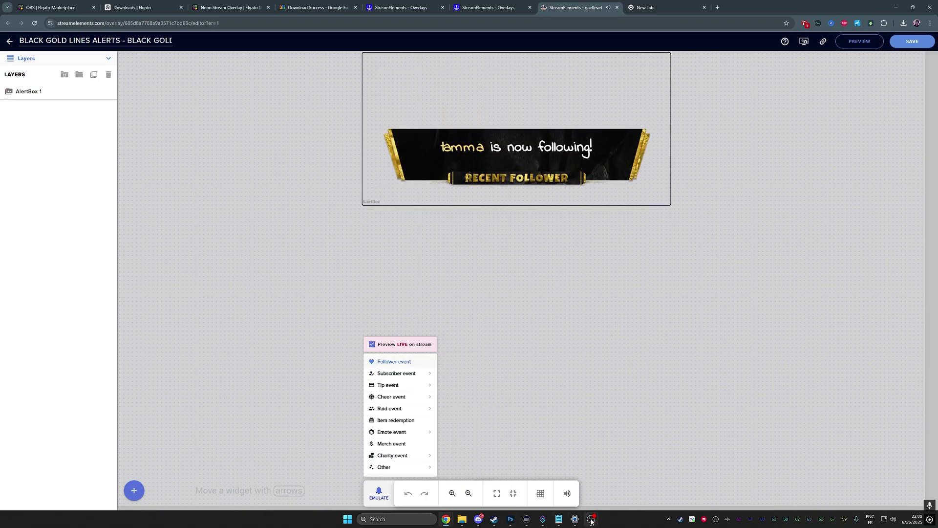
# Move ALERTBOX to the canvas's upper left and set its size to 1920×1080.
pyautogui.moveTo(591, 521)
pyautogui.click(608, 477)
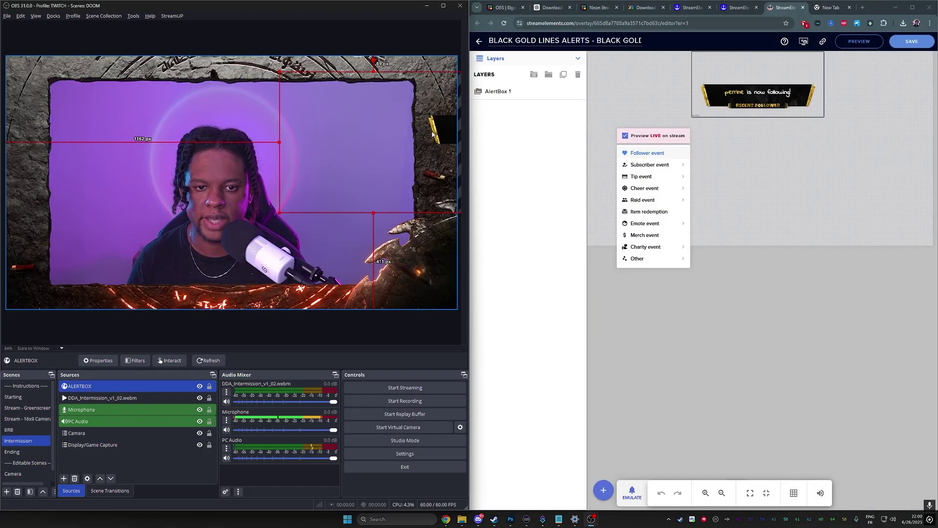
pyautogui.moveTo(432, 135); pyautogui.dragTo(228, 130)
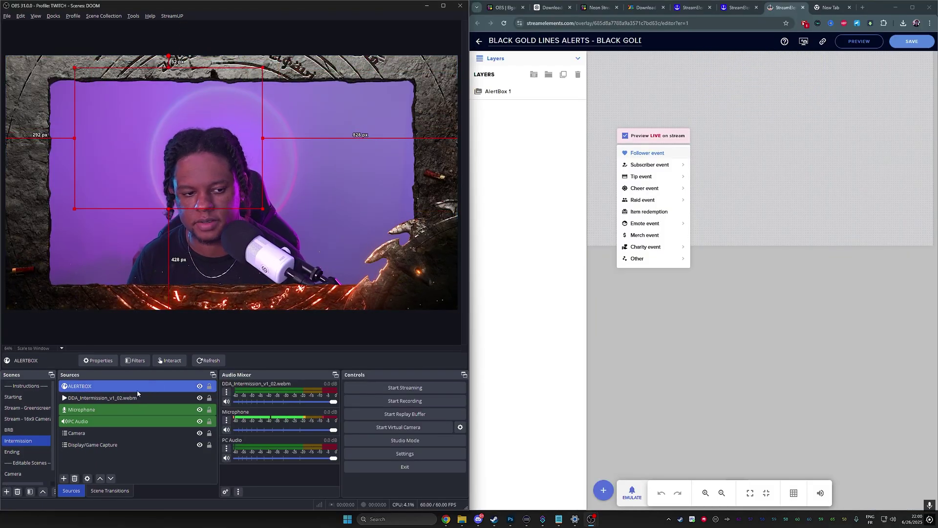
pyautogui.doubleClick(92, 387)
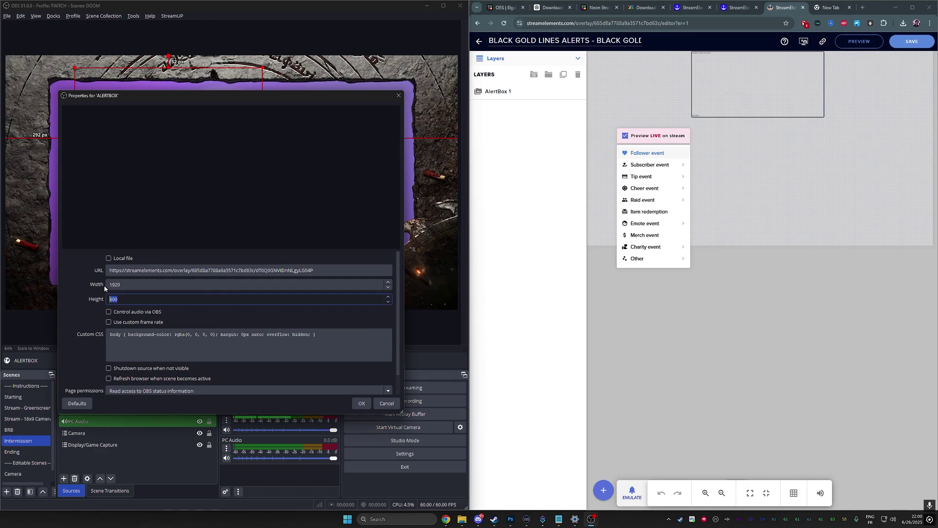
pyautogui.click(366, 403)
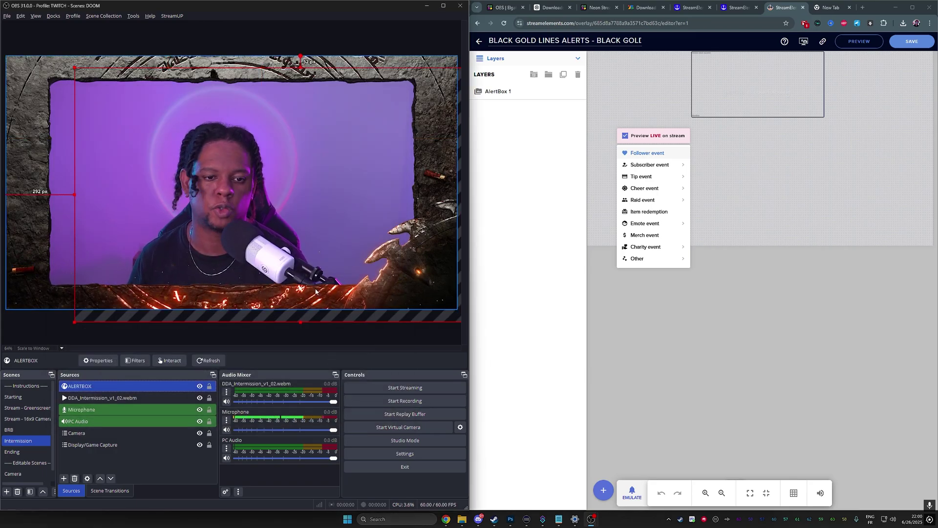
# Send a StreamElements test follower alert to check it in the Intermission preview.
pyautogui.click(632, 490)
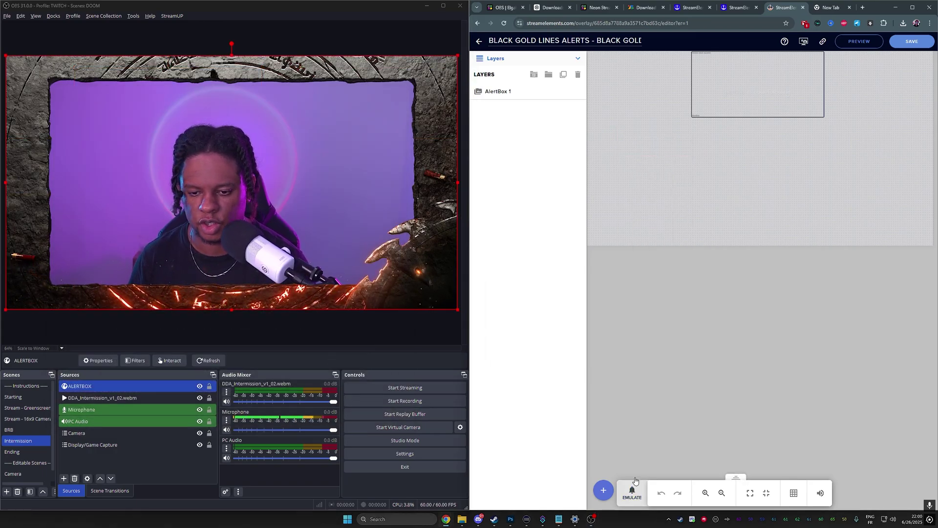
pyautogui.click(630, 498)
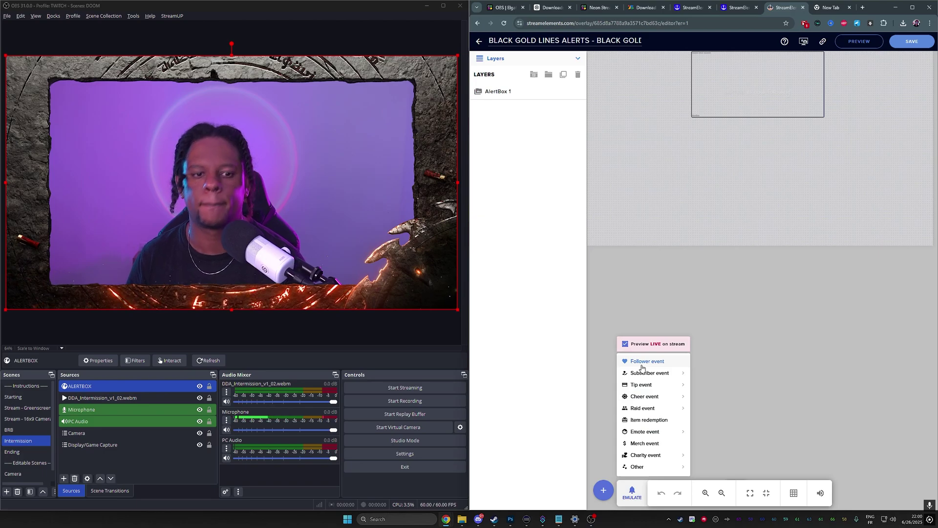
pyautogui.click(644, 361)
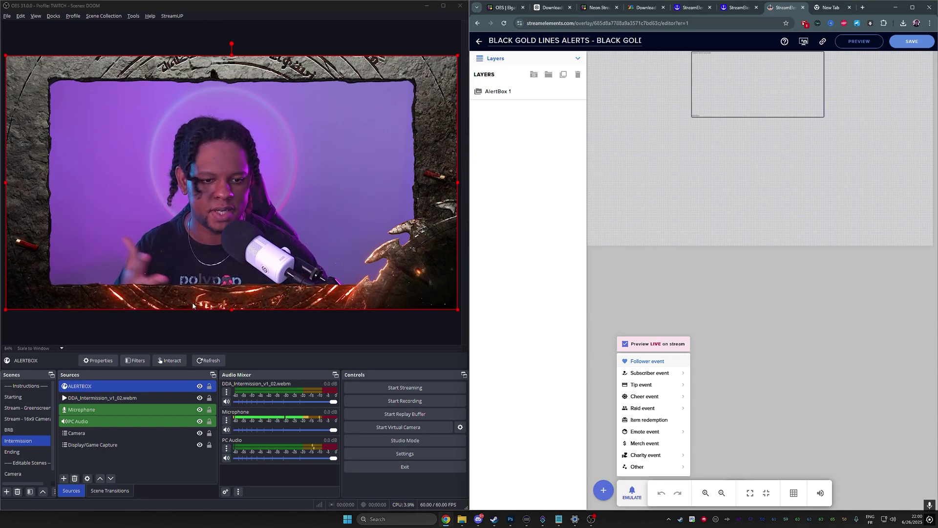
# Add a Color Correction effect filter to the ALERTBOX source.
pyautogui.rightClick(90, 389)
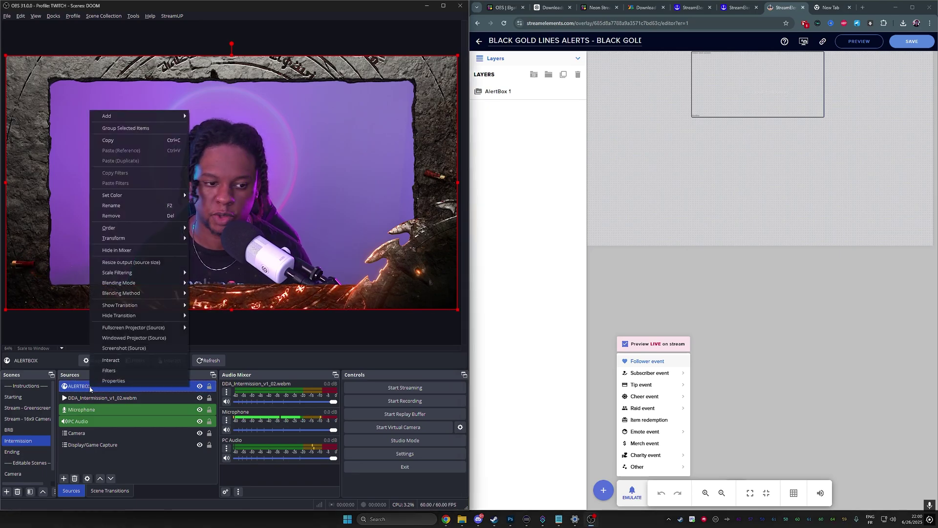
pyautogui.click(111, 372)
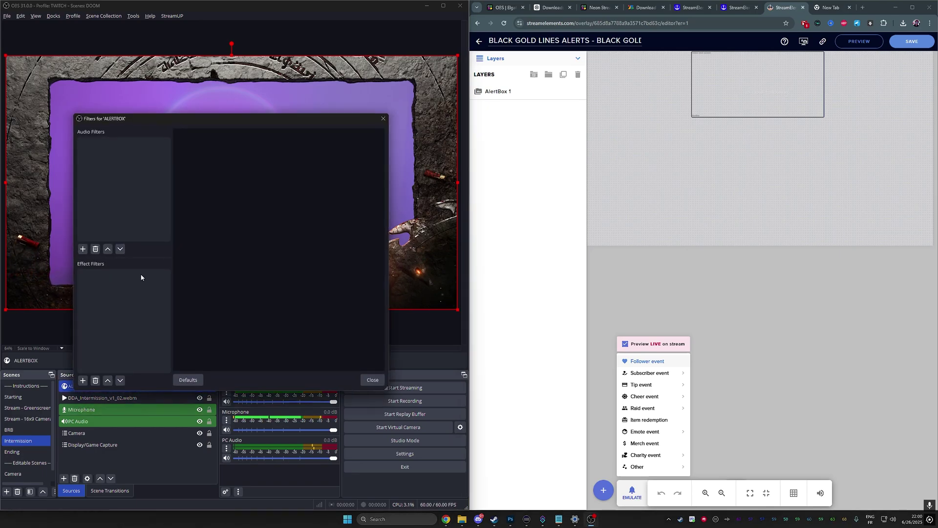
pyautogui.click(83, 381)
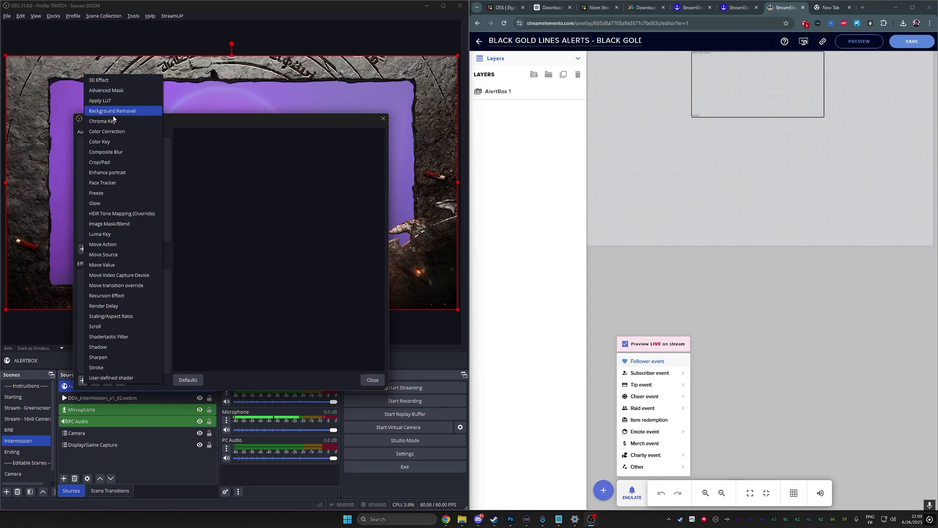
pyautogui.click(113, 131)
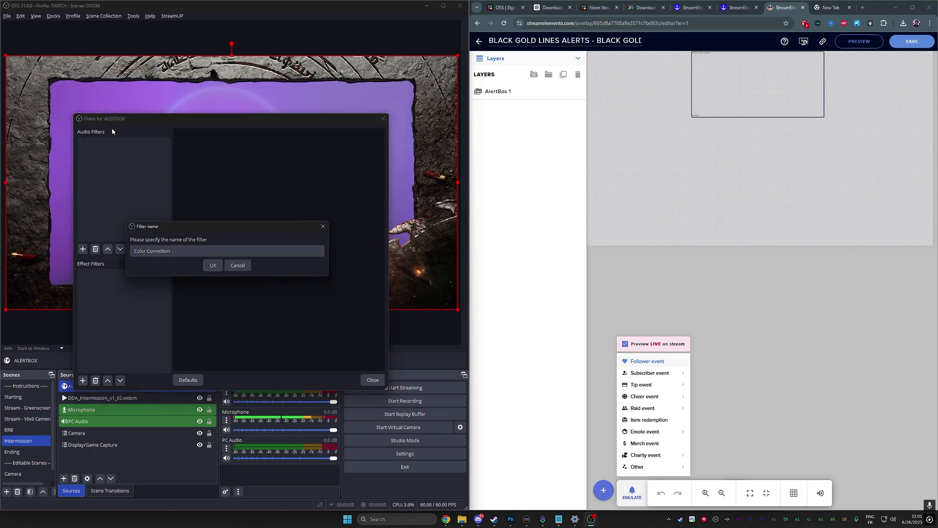
pyautogui.click(212, 266)
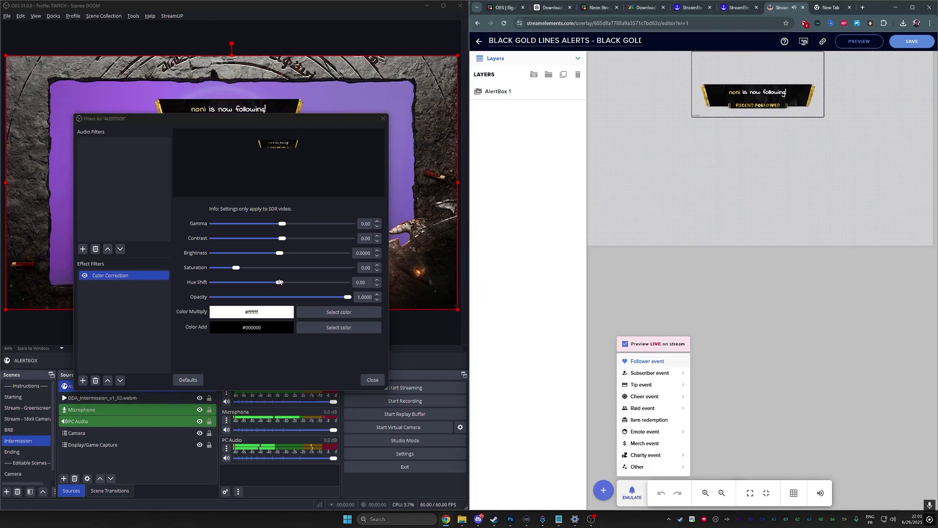
# Set the Color Correction Hue Shift to 29.67 and Saturation to 0.22, turning the alert orange.
pyautogui.moveTo(279, 284); pyautogui.dragTo(282, 286)
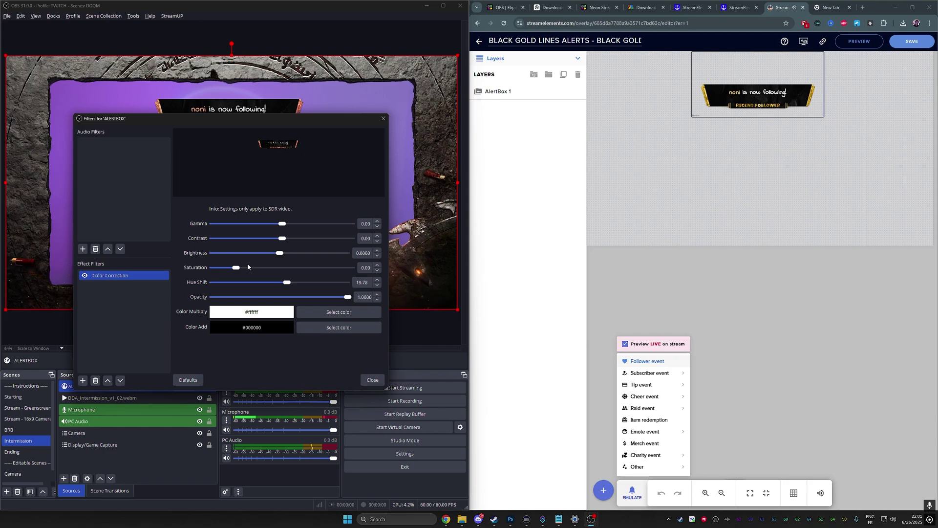
pyautogui.moveTo(307, 122); pyautogui.dragTo(230, 307)
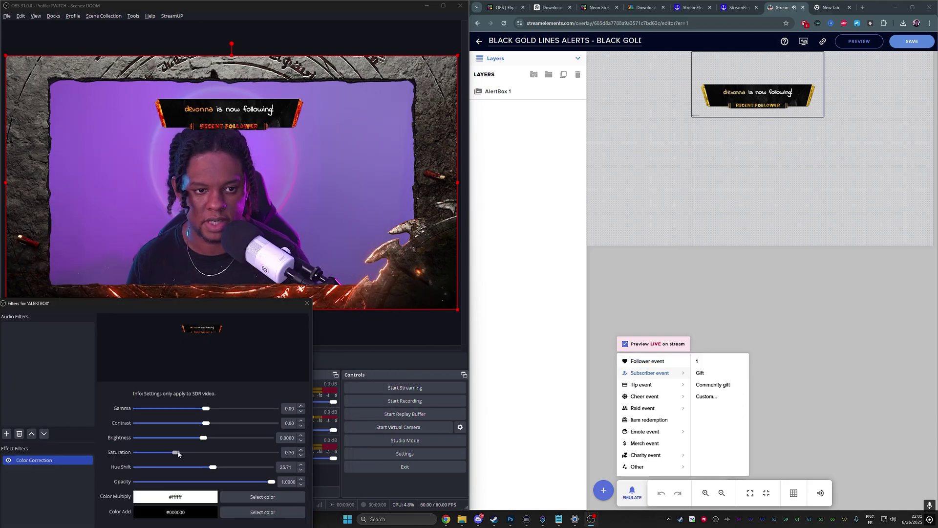
pyautogui.moveTo(170, 454); pyautogui.dragTo(214, 468)
pyautogui.press('super+Up')
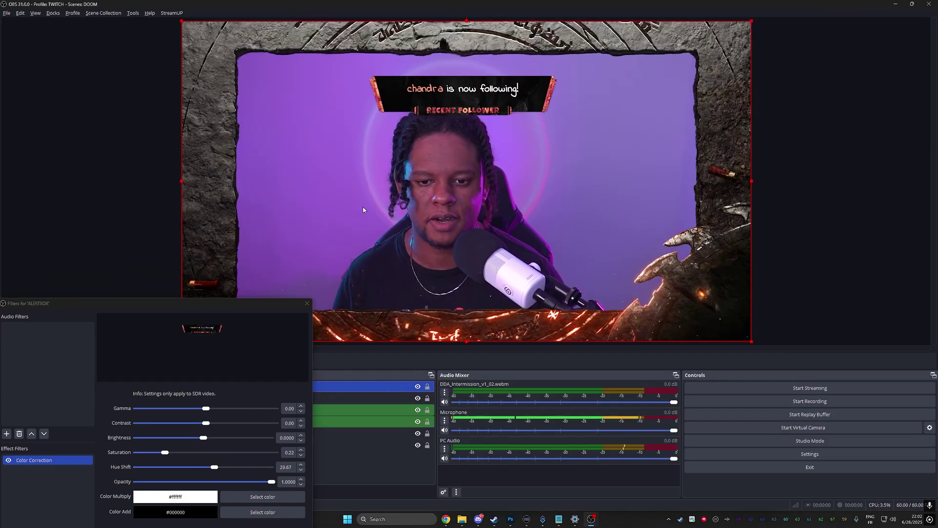
pyautogui.click(307, 304)
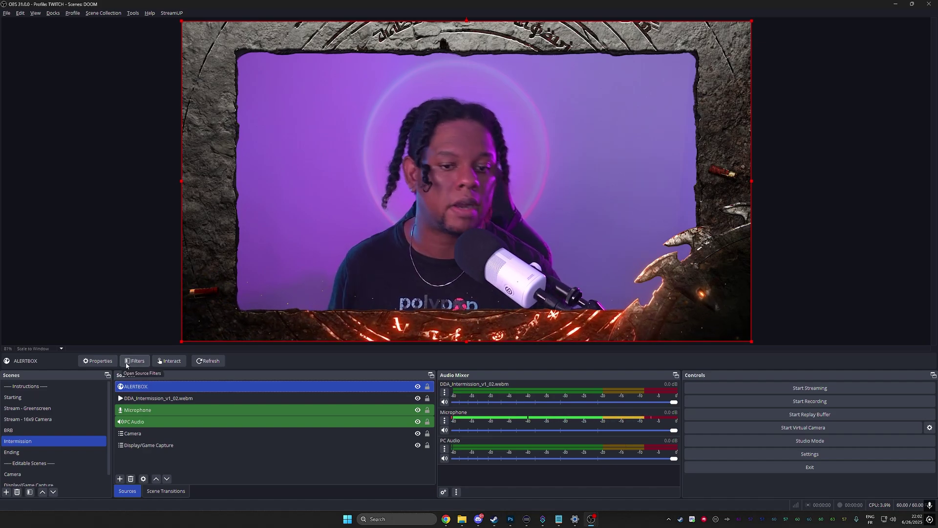
# Check the loaded scene collection, then bring up Elgato Marketplace Connect listing DOOM: The Dark Ages.
pyautogui.click(103, 12)
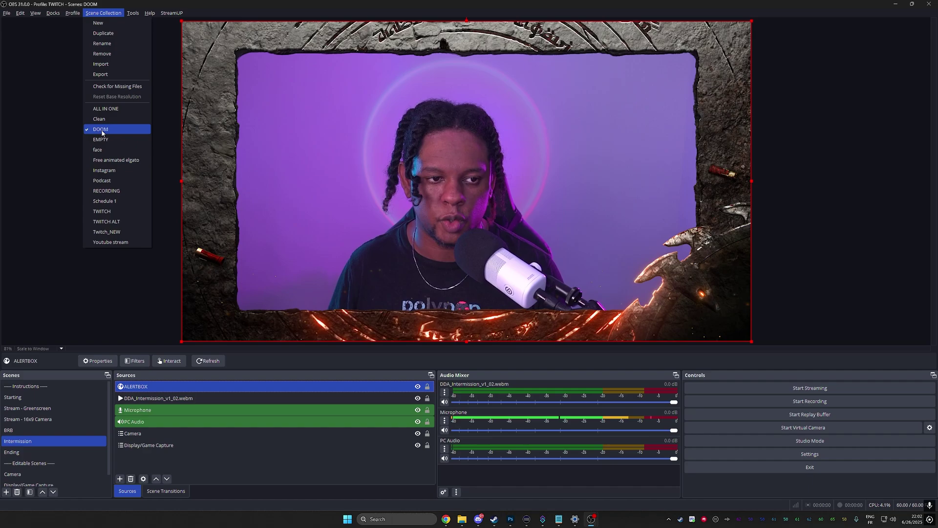
pyautogui.press('Right')
pyautogui.press('Right')
pyautogui.click(133, 12)
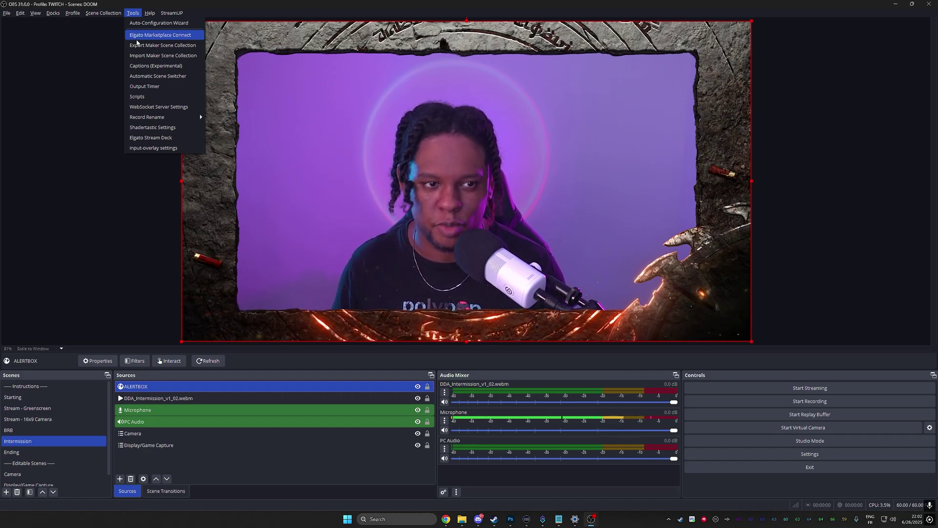
pyautogui.click(138, 36)
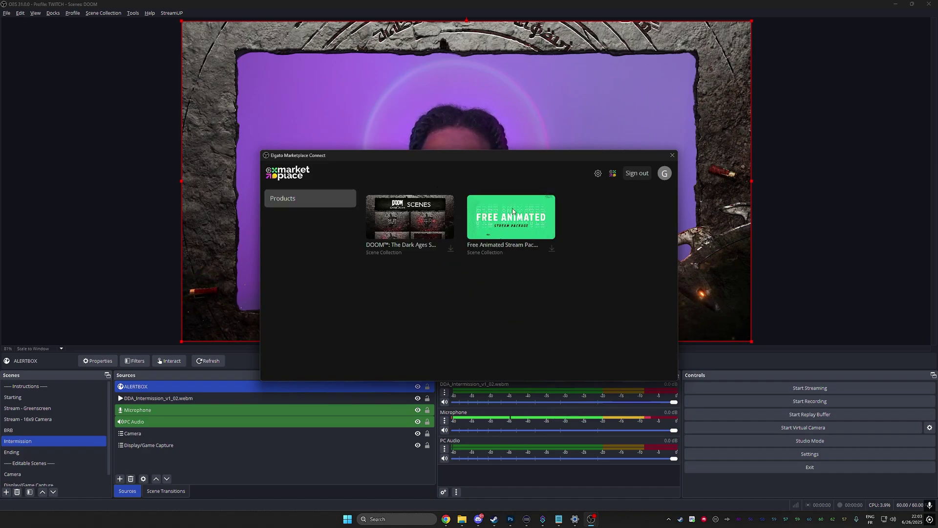
pyautogui.moveTo(514, 159); pyautogui.dragTo(503, 300)
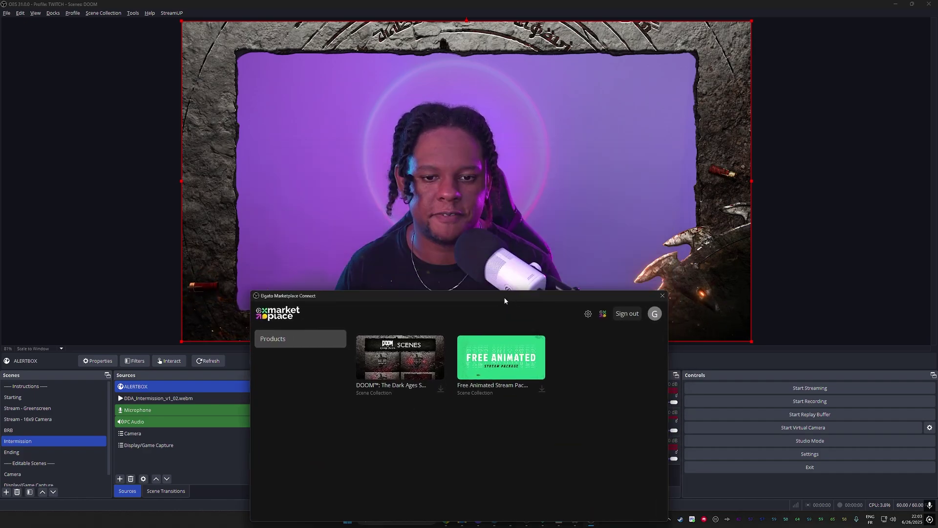